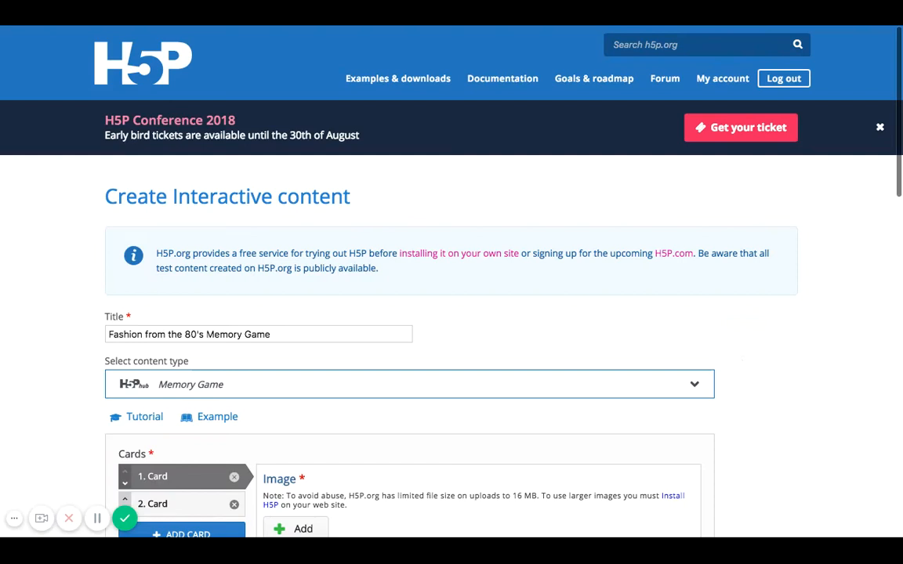
Upload the denim skirt photo as the main image of the first memory card.
{"action": "scroll", "coordinate": [452, 313], "scroll_direction": "down", "scroll_amount": 1}
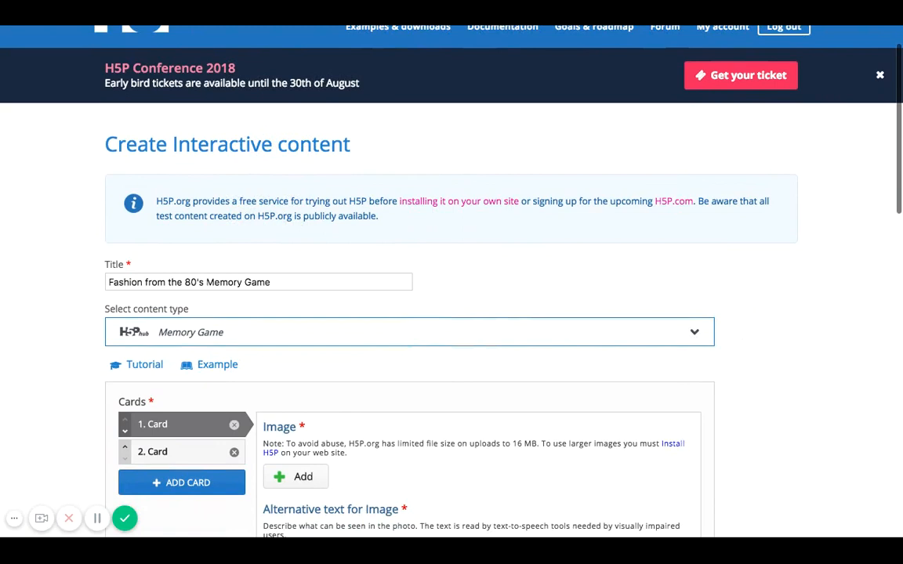
{"action": "scroll", "coordinate": [451, 314], "scroll_direction": "down", "scroll_amount": 2}
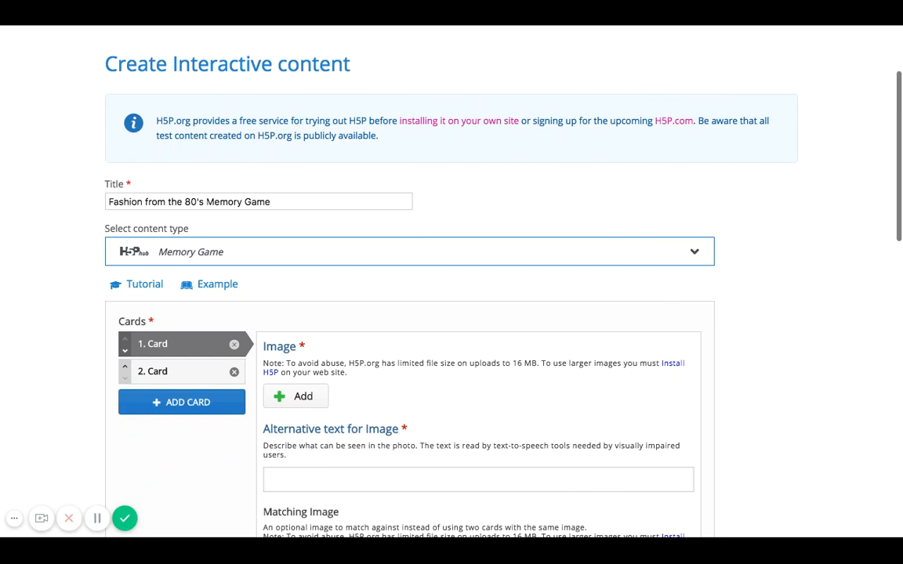
{"action": "scroll", "coordinate": [451, 283], "scroll_direction": "down", "scroll_amount": 2}
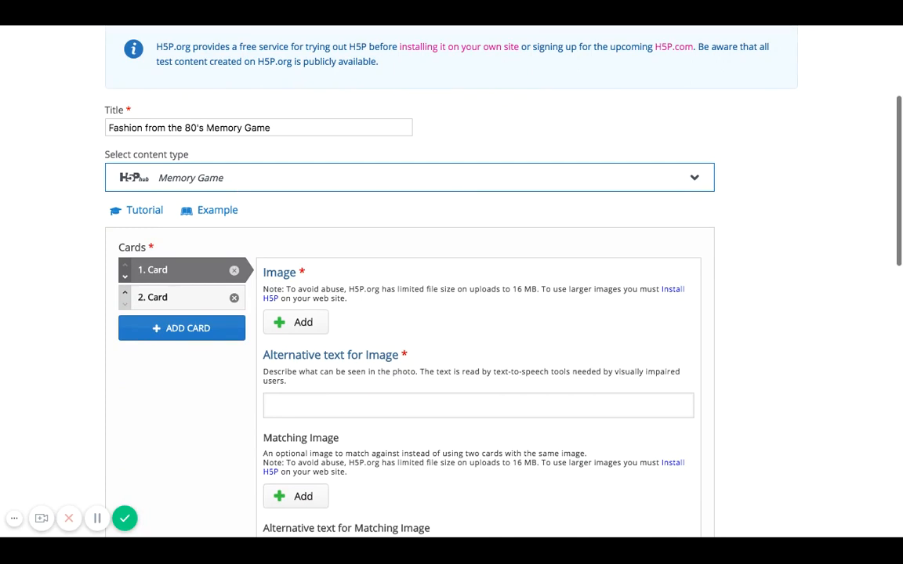
{"action": "scroll", "coordinate": [451, 282], "scroll_direction": "down", "scroll_amount": 2}
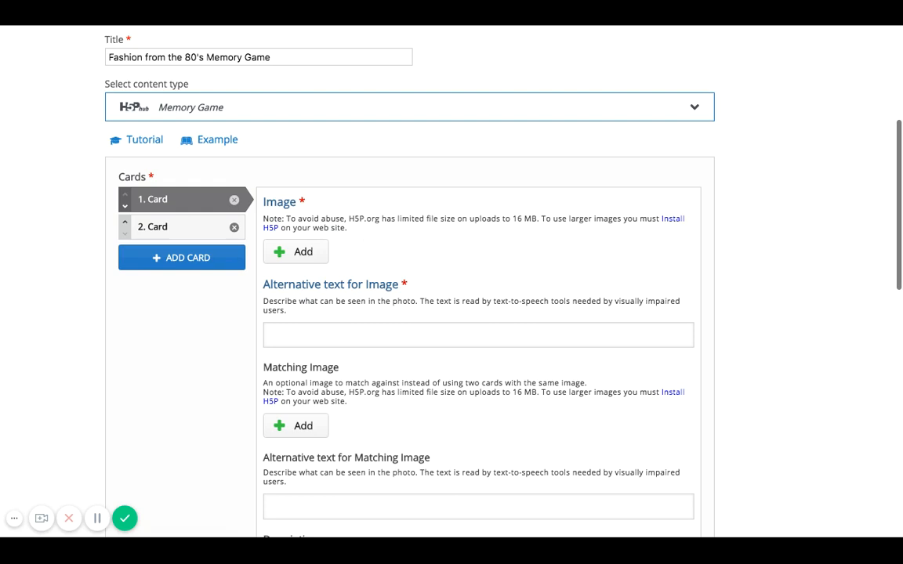
{"action": "left_click", "coordinate": [309, 252]}
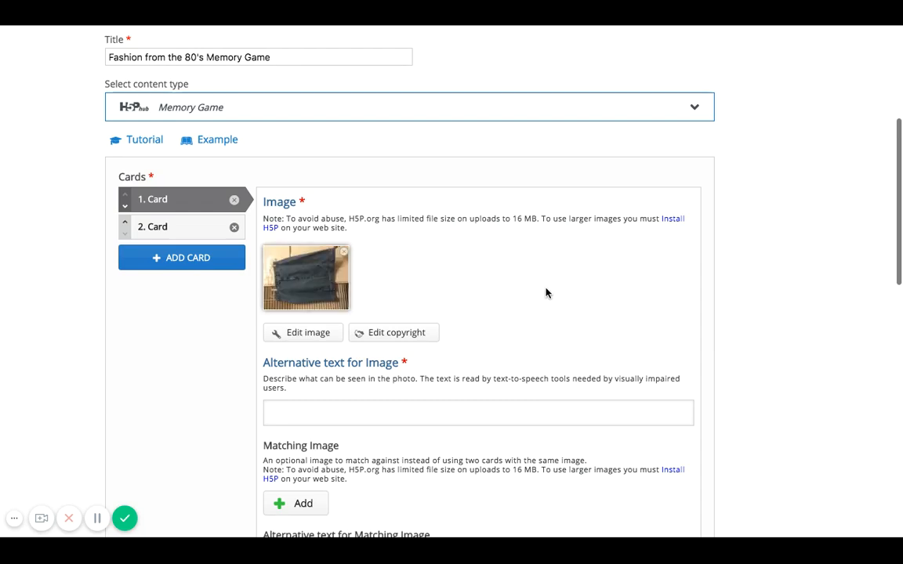
Set the alternative text of the first card's image to "denim skirt".
{"action": "scroll", "coordinate": [546, 292], "scroll_direction": "down", "scroll_amount": 1}
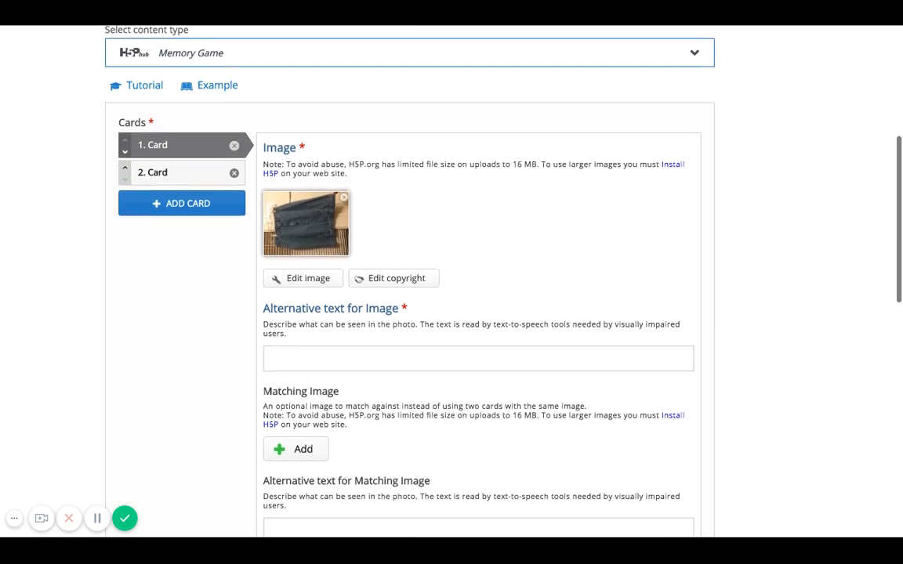
{"action": "left_click", "coordinate": [377, 363]}
{"action": "type", "text": "d"}
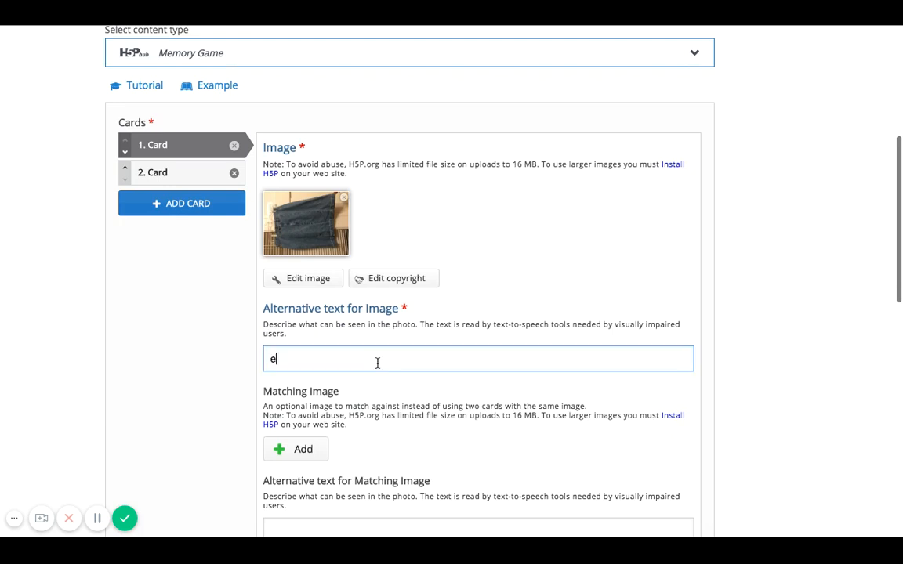
{"action": "type", "text": "enim skirt"}
Upload the red jacket outfit photo as the first card's matching image, with the alternative text "80s denim skirt outfit".
{"action": "scroll", "coordinate": [452, 282], "scroll_direction": "down", "scroll_amount": 1}
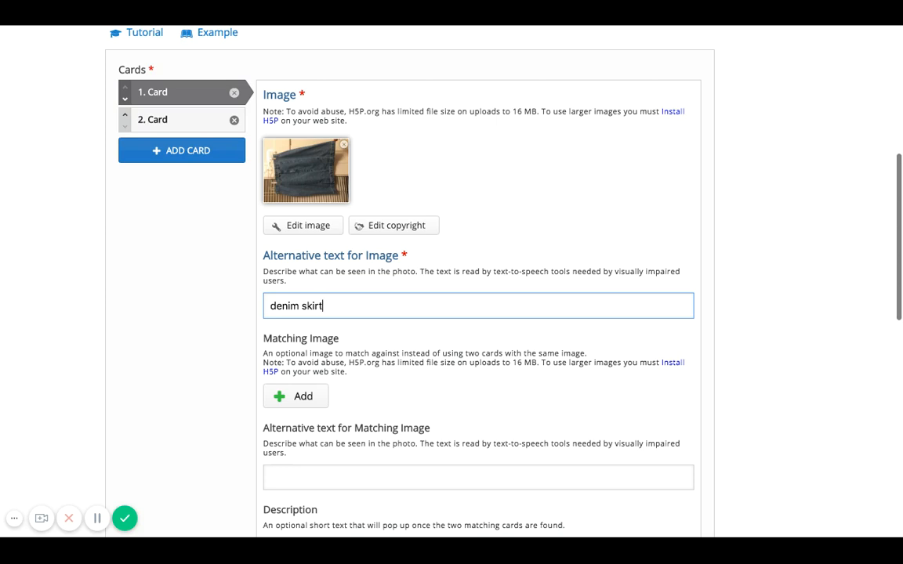
{"action": "left_click", "coordinate": [305, 396]}
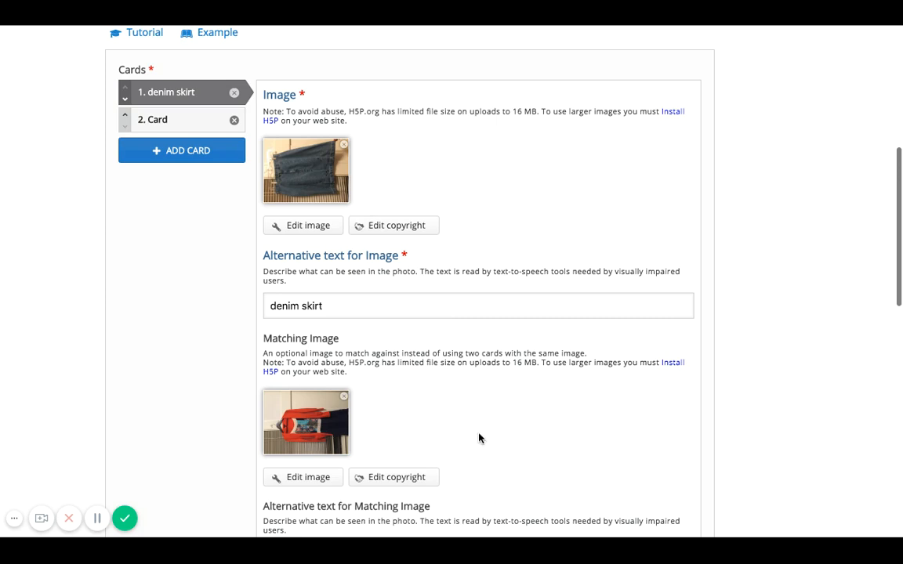
{"action": "scroll", "coordinate": [479, 438], "scroll_direction": "down", "scroll_amount": 3}
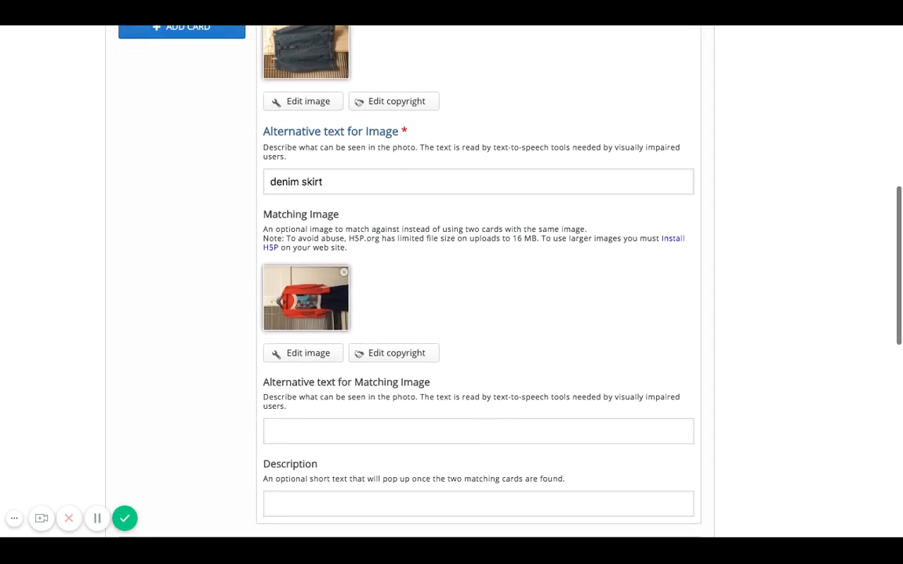
{"action": "left_click", "coordinate": [479, 432]}
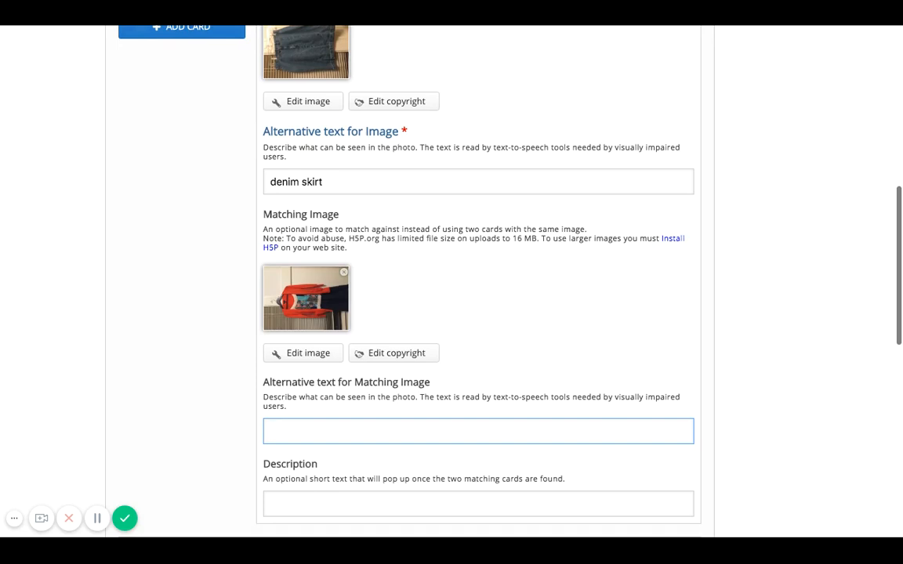
{"action": "type", "text": "80s denim skirt outfit"}
Enter the first card's description: "This outfit is a complete outfit with the denim skirt paired resembling fashion in the 80s.".
{"action": "scroll", "coordinate": [380, 439], "scroll_direction": "down", "scroll_amount": 2}
{"action": "scroll", "coordinate": [379, 437], "scroll_direction": "up", "scroll_amount": 1}
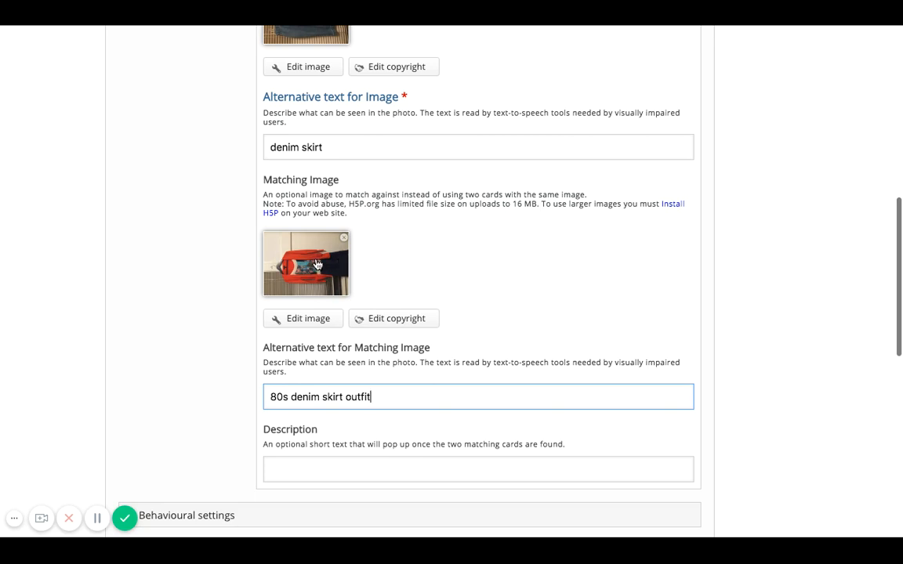
{"action": "left_click", "coordinate": [336, 468]}
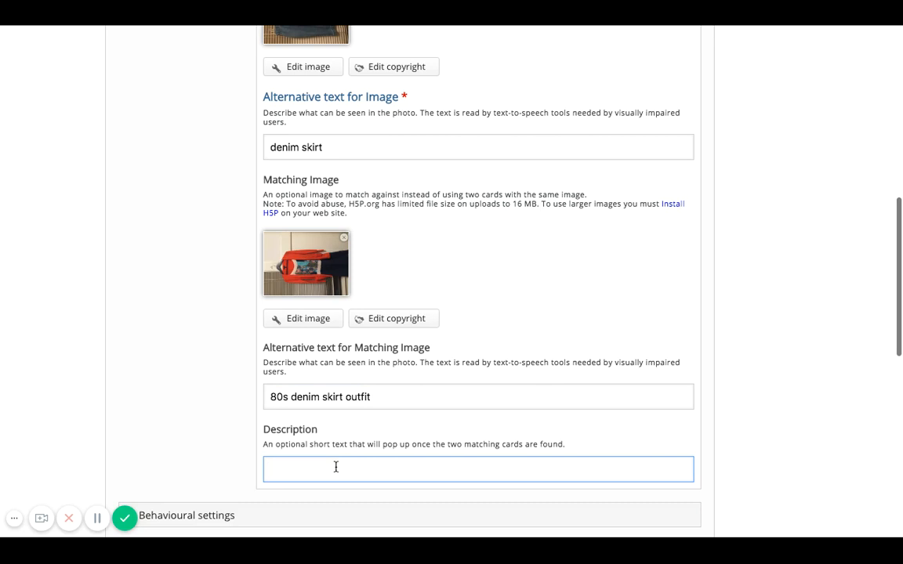
{"action": "type", "text": "This outfit is a complete outfir"}
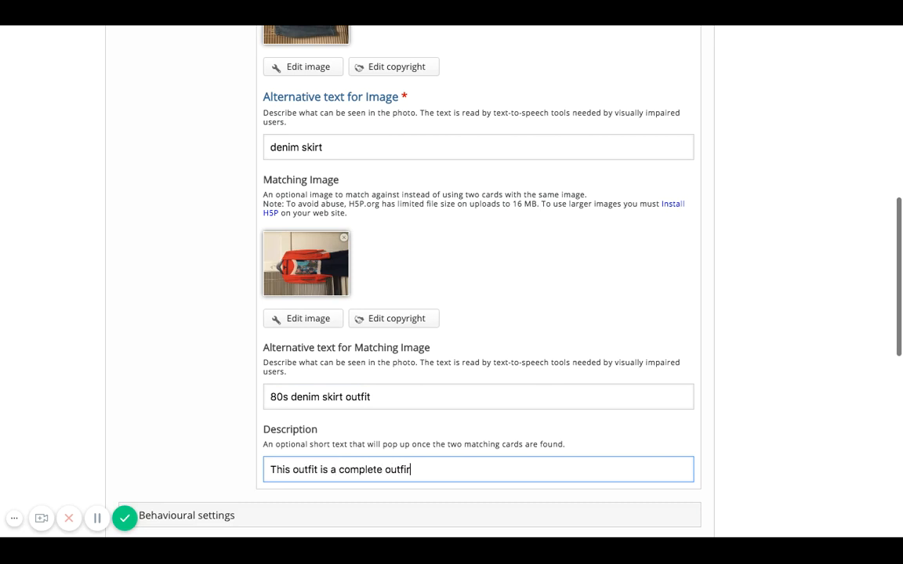
{"action": "key", "text": "BackSpace"}
{"action": "type", "text": "t with the denim skir"}
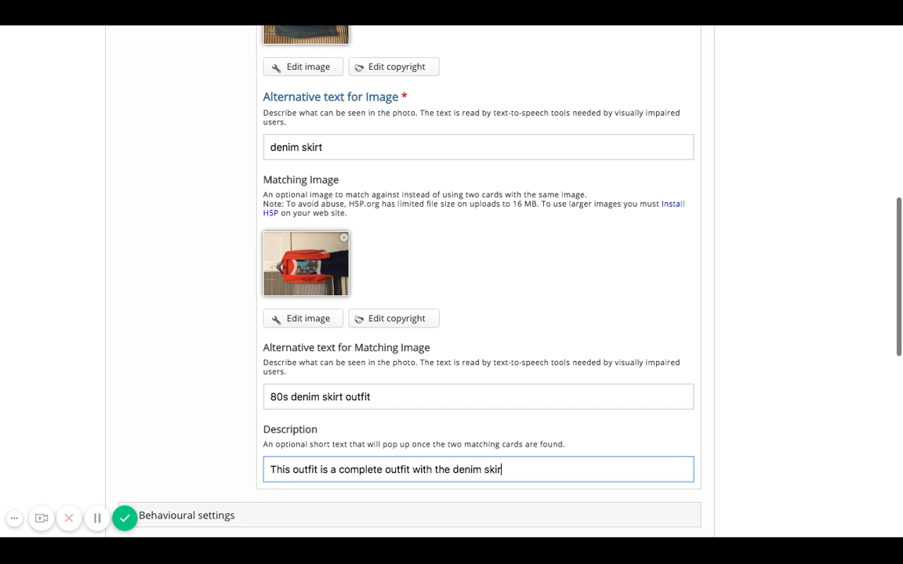
{"action": "type", "text": "t paired resmbl"}
{"action": "key", "text": "BackSpace"}
{"action": "key", "text": "BackSpace"}
{"action": "key", "text": "BackSpace"}
{"action": "type", "text": "embling fashion in the "}
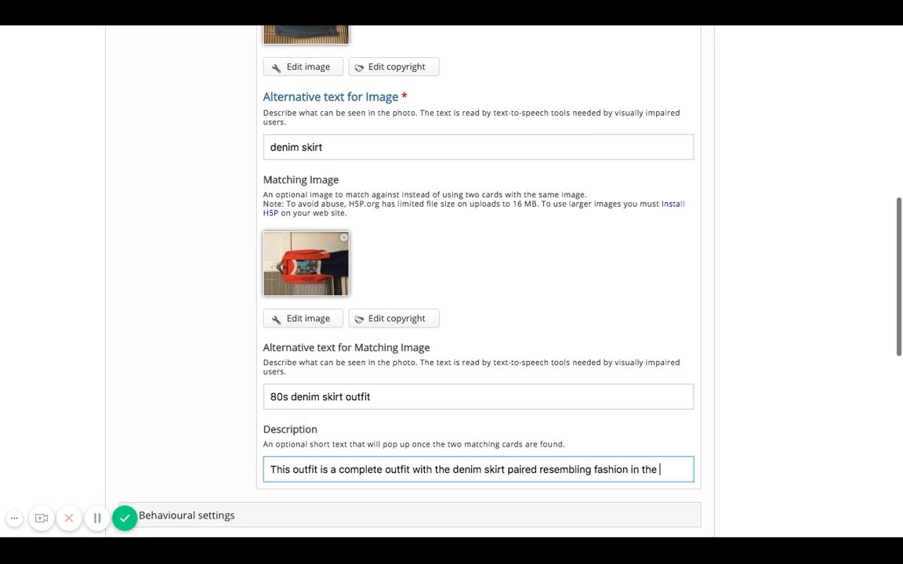
{"action": "type", "text": "80s."}
Tag the memory game content with "fashion".
{"action": "scroll", "coordinate": [337, 417], "scroll_direction": "down", "scroll_amount": 3}
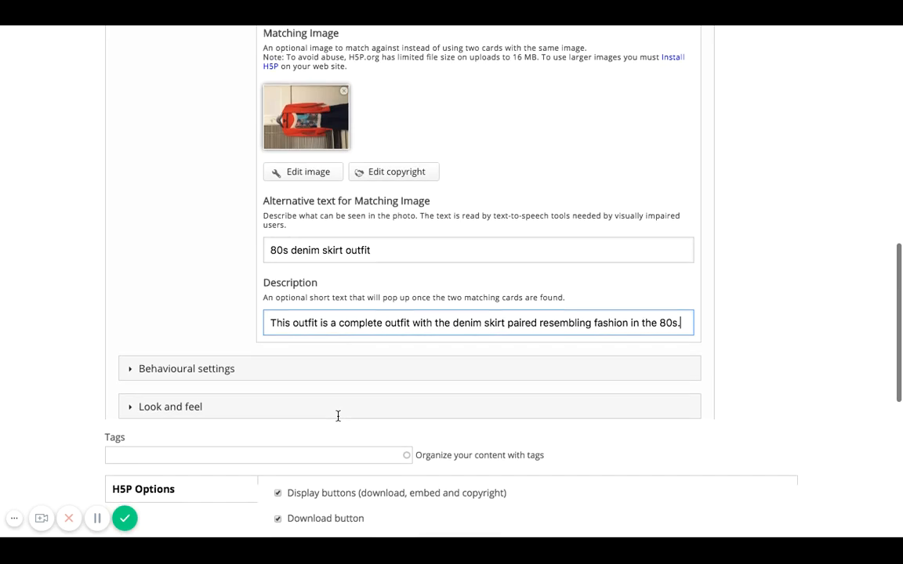
{"action": "scroll", "coordinate": [345, 389], "scroll_direction": "down", "scroll_amount": 9}
{"action": "scroll", "coordinate": [351, 381], "scroll_direction": "up", "scroll_amount": 3}
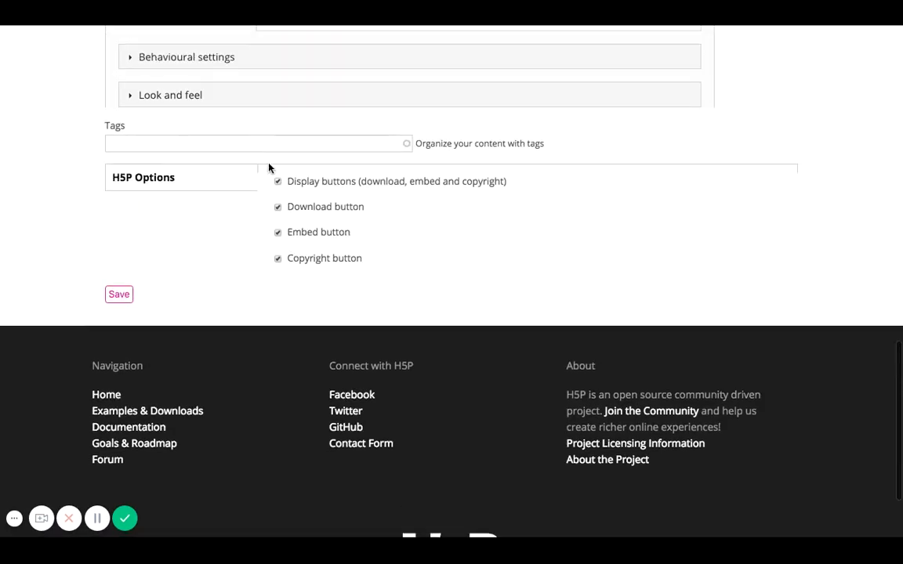
{"action": "left_click", "coordinate": [254, 142]}
{"action": "type", "text": "fashion"}
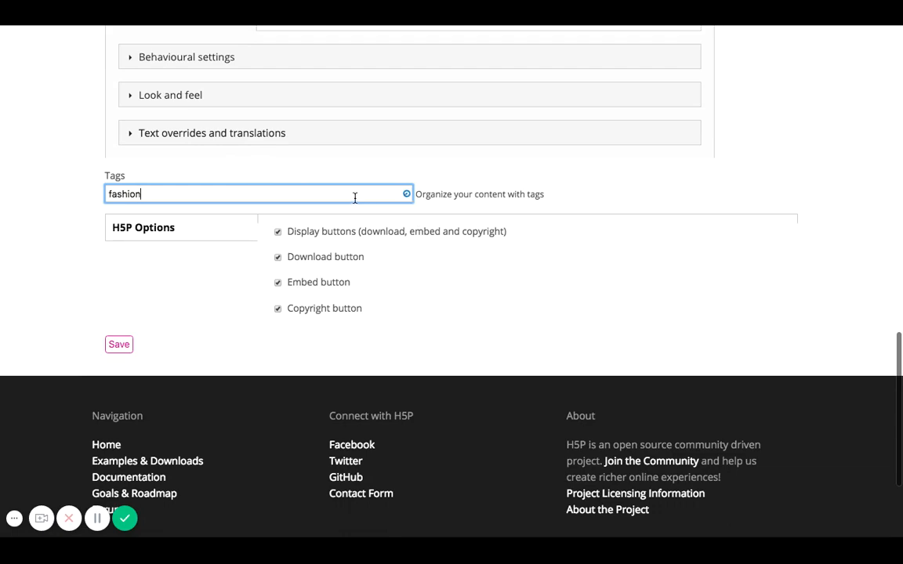
Open the second memory card for editing.
{"action": "scroll", "coordinate": [559, 257], "scroll_direction": "up", "scroll_amount": 10}
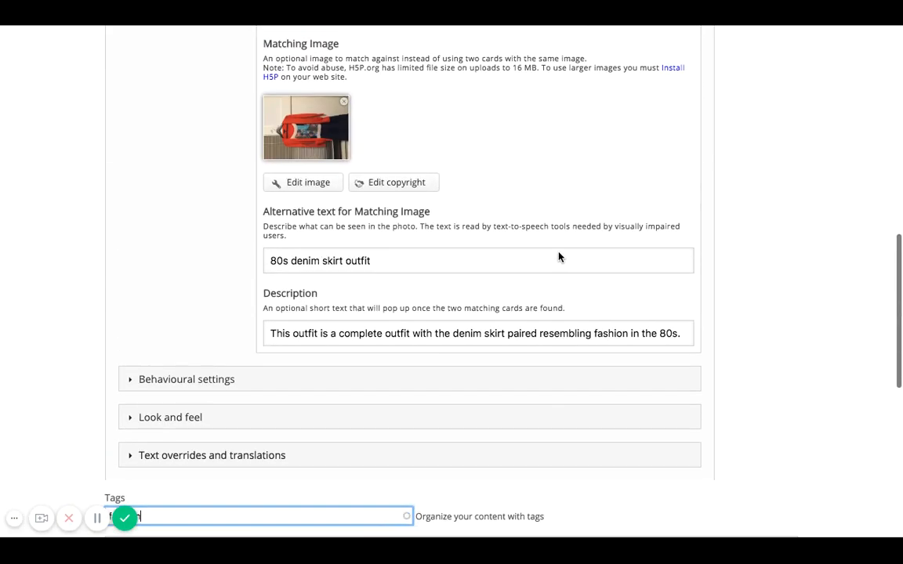
{"action": "scroll", "coordinate": [452, 282], "scroll_direction": "down", "scroll_amount": 2}
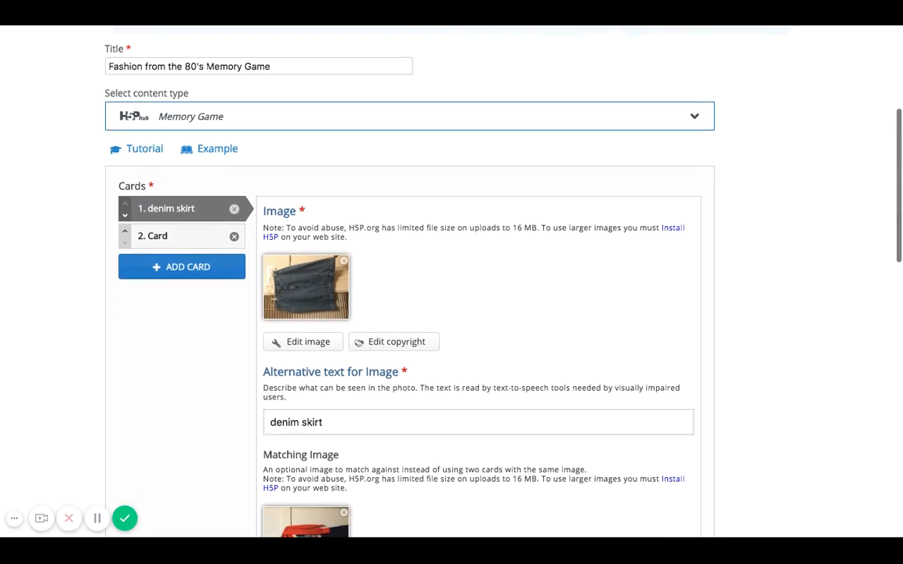
{"action": "left_click", "coordinate": [181, 228]}
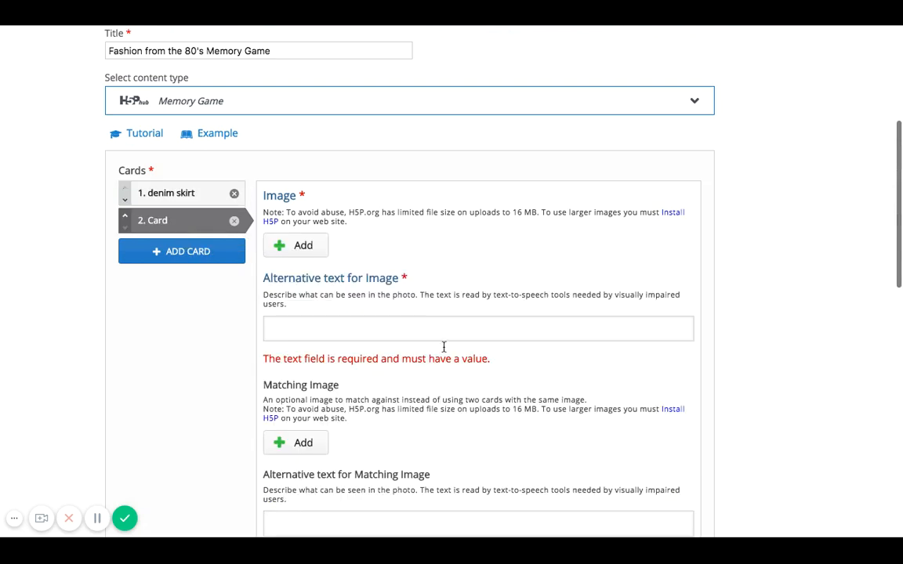
{"action": "scroll", "coordinate": [376, 282], "scroll_direction": "down", "scroll_amount": 1}
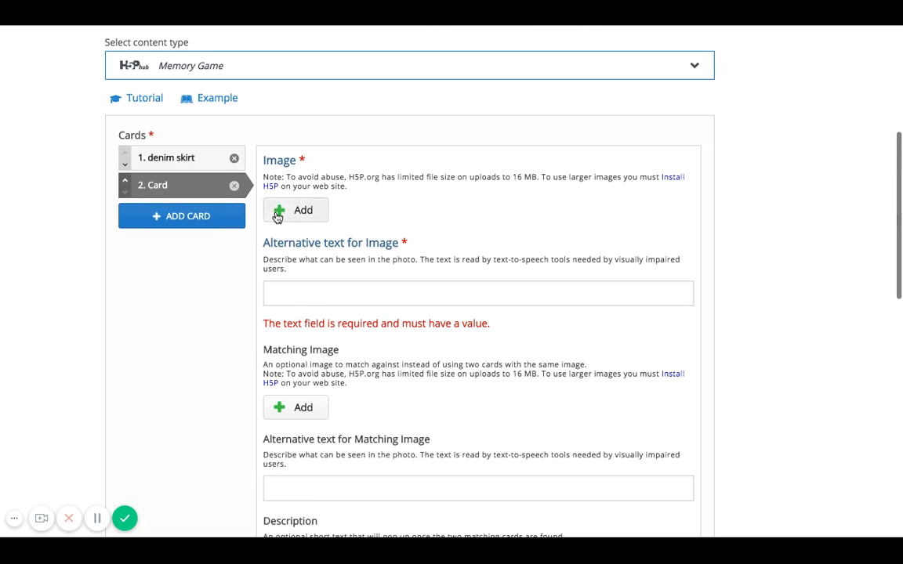
{"action": "left_click", "coordinate": [294, 211]}
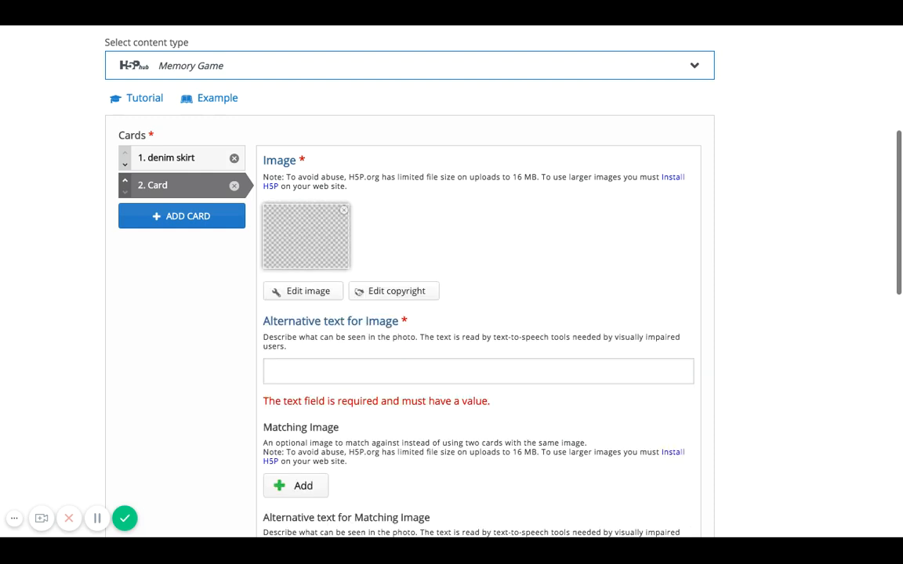
{"action": "left_click", "coordinate": [344, 210]}
{"action": "left_click", "coordinate": [475, 305]}
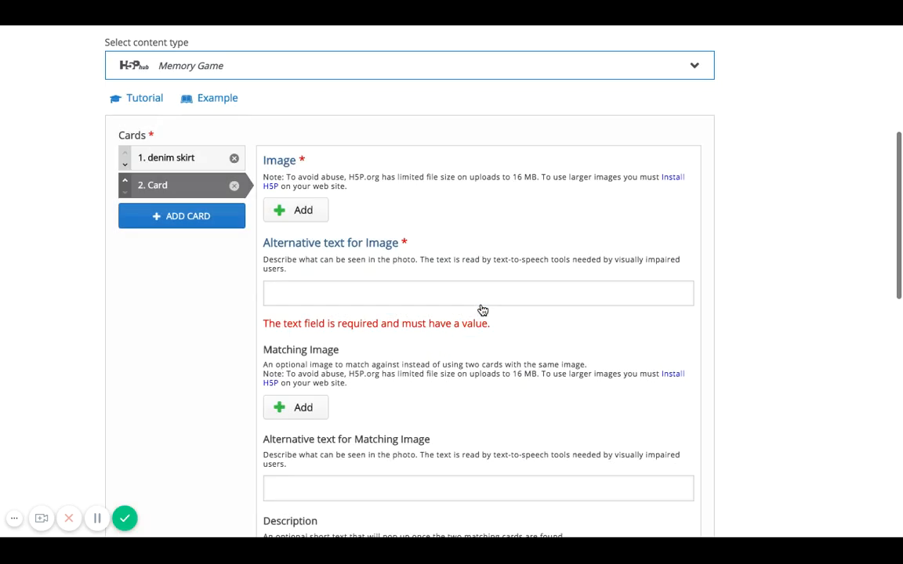
Upload the blazer and sweater photo as the second card's main image, with the alternative text "matching blazer and sweater".
{"action": "left_click", "coordinate": [292, 211]}
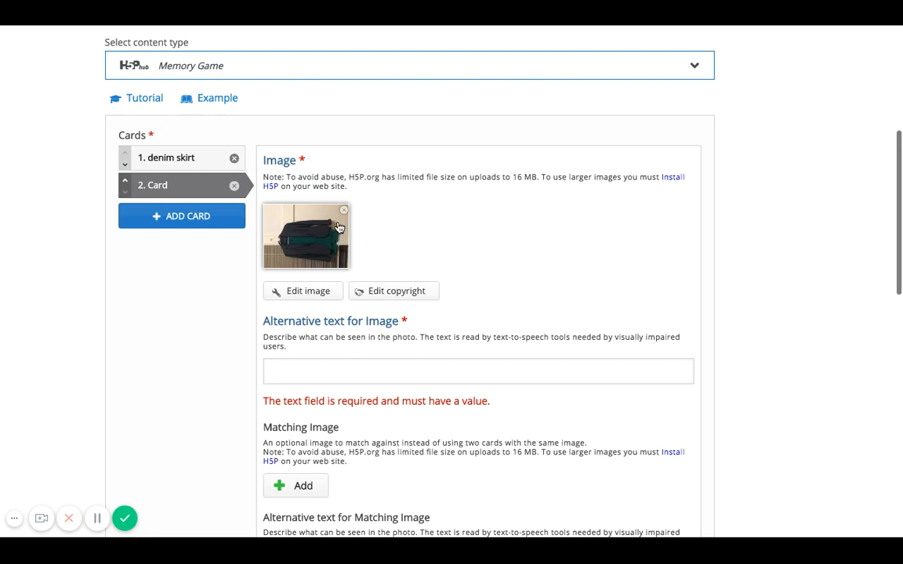
{"action": "left_click", "coordinate": [322, 379]}
{"action": "type", "text": "mat"}
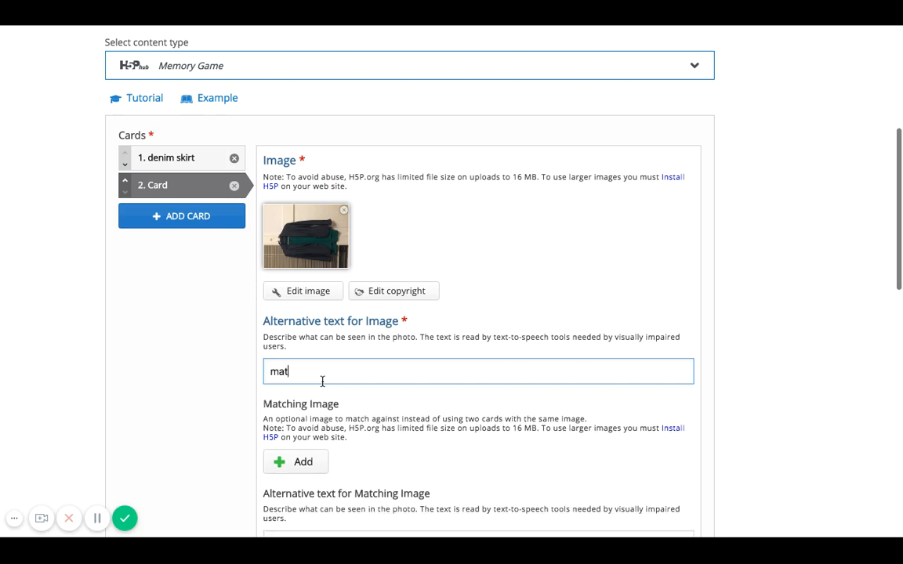
{"action": "type", "text": "ching blazer and sweater"}
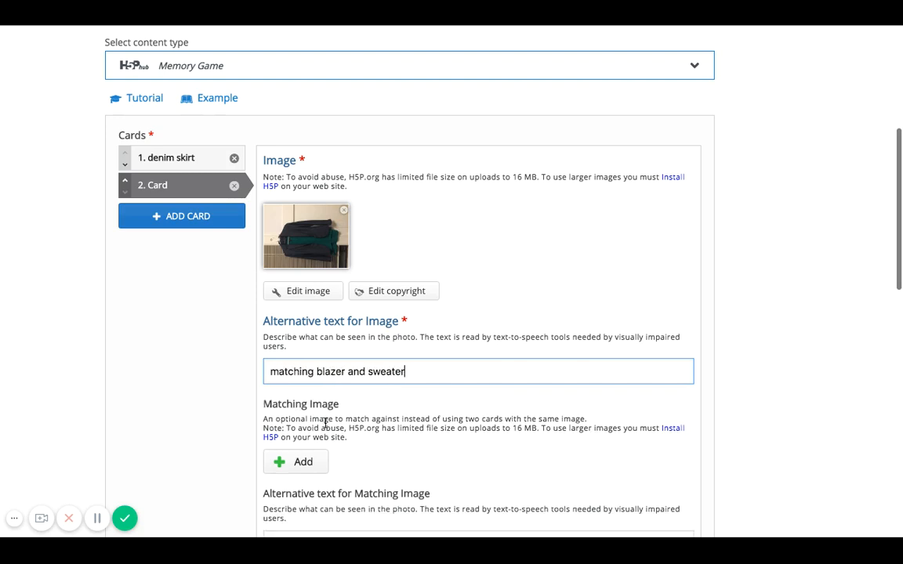
Upload the denim skirt photo as the second card's matching image, with the alternative text "denim skirt".
{"action": "left_click", "coordinate": [303, 462]}
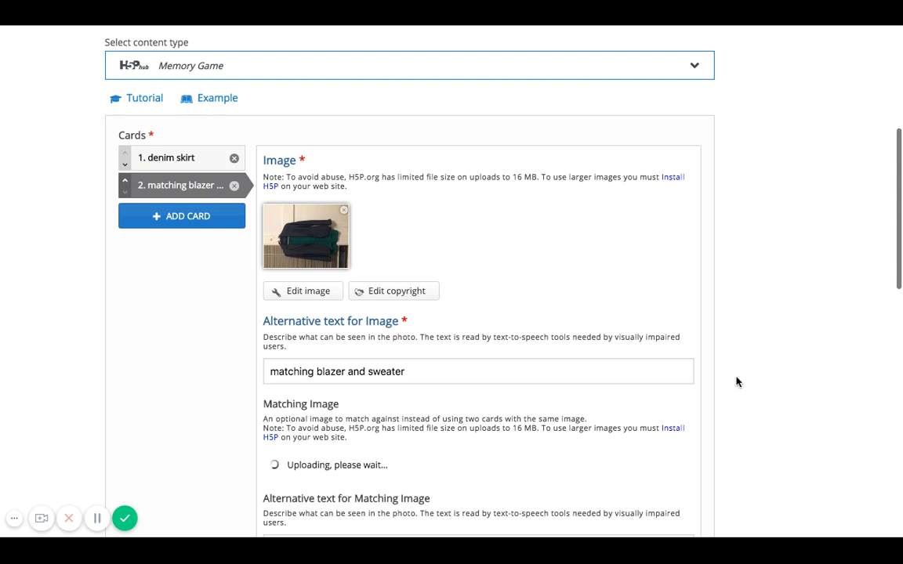
{"action": "scroll", "coordinate": [452, 282], "scroll_direction": "down", "scroll_amount": 2}
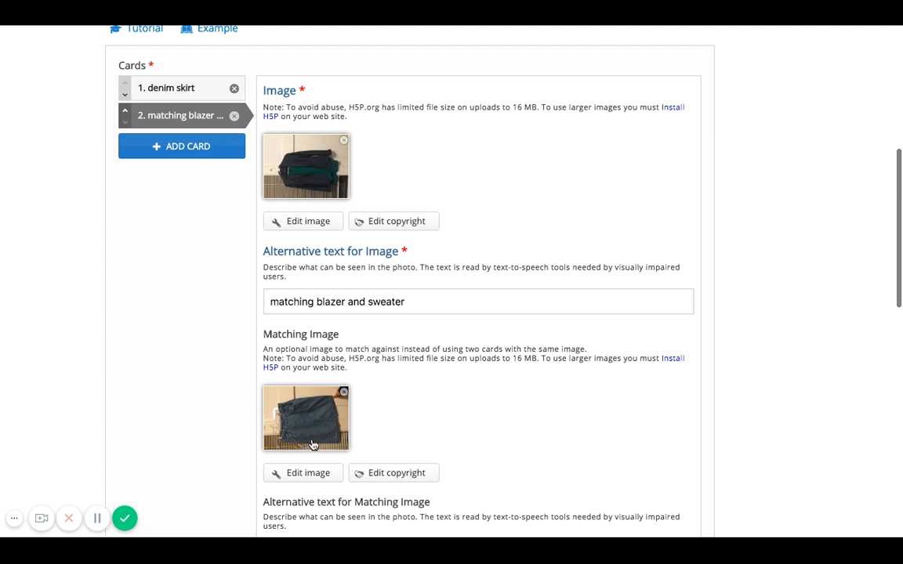
{"action": "scroll", "coordinate": [312, 446], "scroll_direction": "down", "scroll_amount": 3}
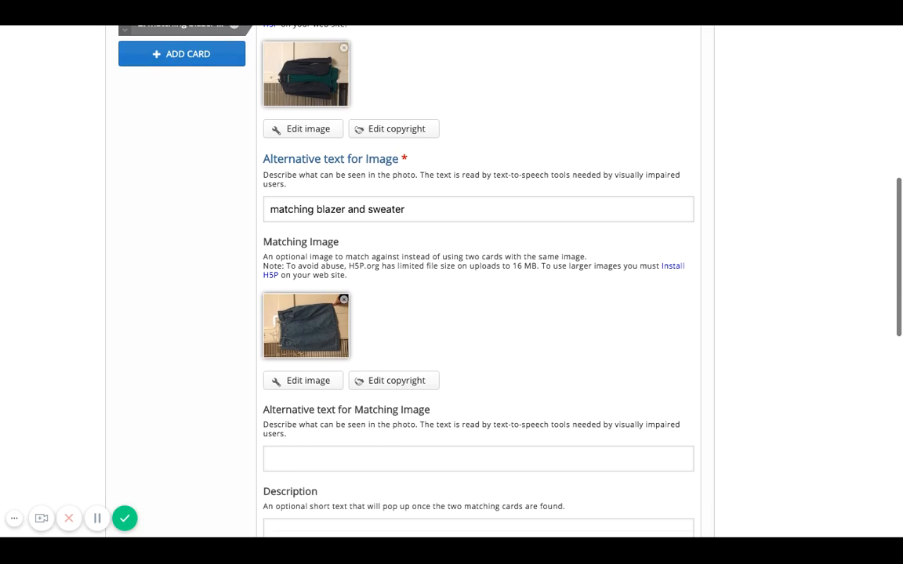
{"action": "scroll", "coordinate": [459, 275], "scroll_direction": "down", "scroll_amount": 1}
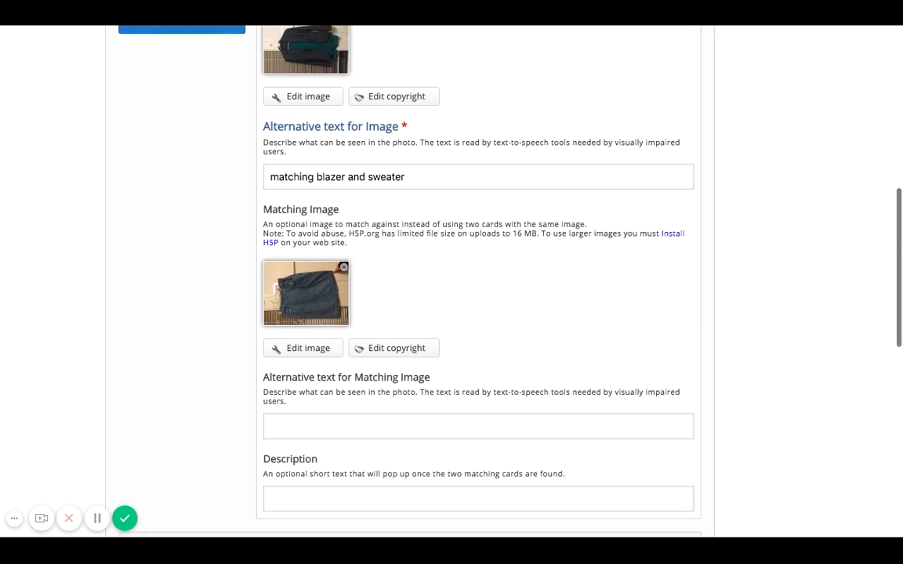
{"action": "left_click", "coordinate": [458, 427]}
{"action": "type", "text": "denim skirt"}
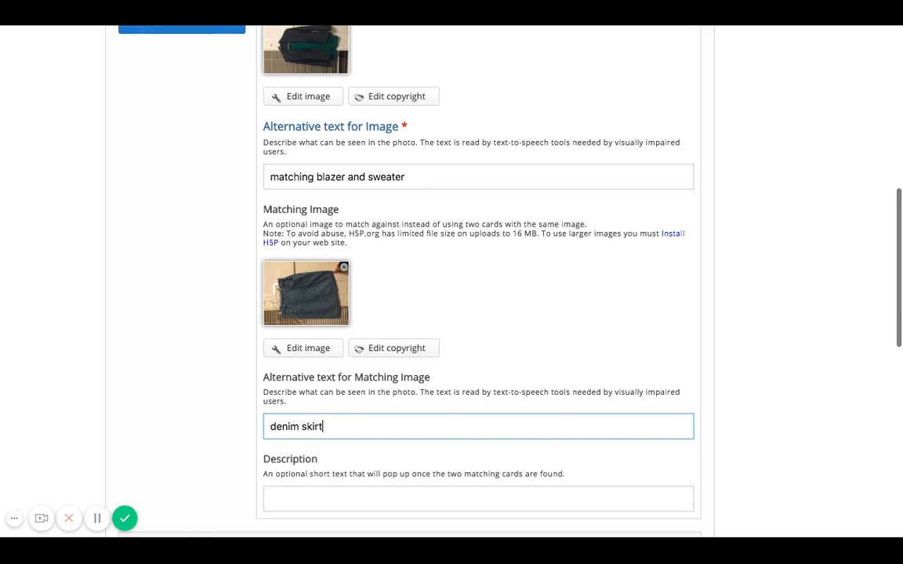
{"action": "scroll", "coordinate": [322, 456], "scroll_direction": "down", "scroll_amount": 9}
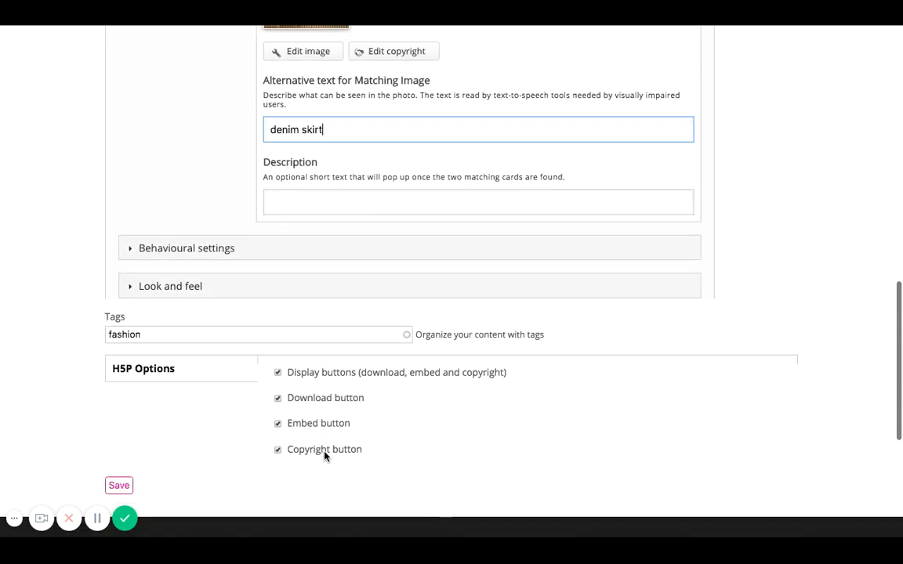
{"action": "scroll", "coordinate": [297, 353], "scroll_direction": "up", "scroll_amount": 4}
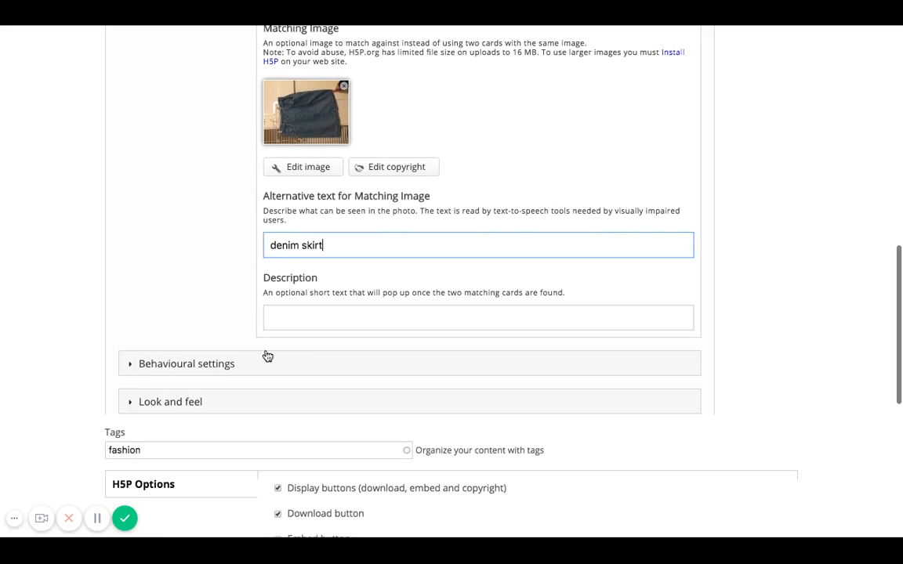
Expand the behavioural settings and review the square layout, number of cards and retry options, plus the H5P display options.
{"action": "left_click", "coordinate": [248, 356]}
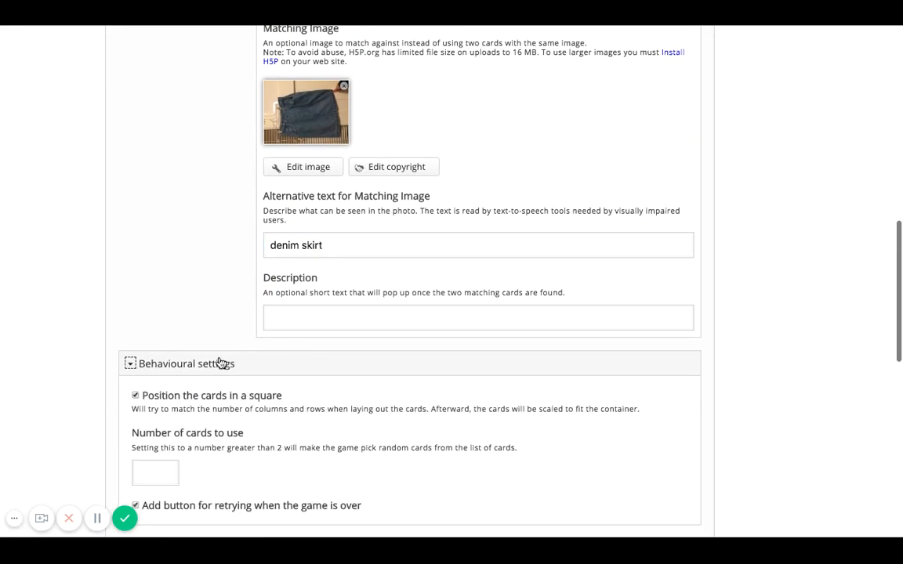
{"action": "scroll", "coordinate": [387, 435], "scroll_direction": "down", "scroll_amount": 5}
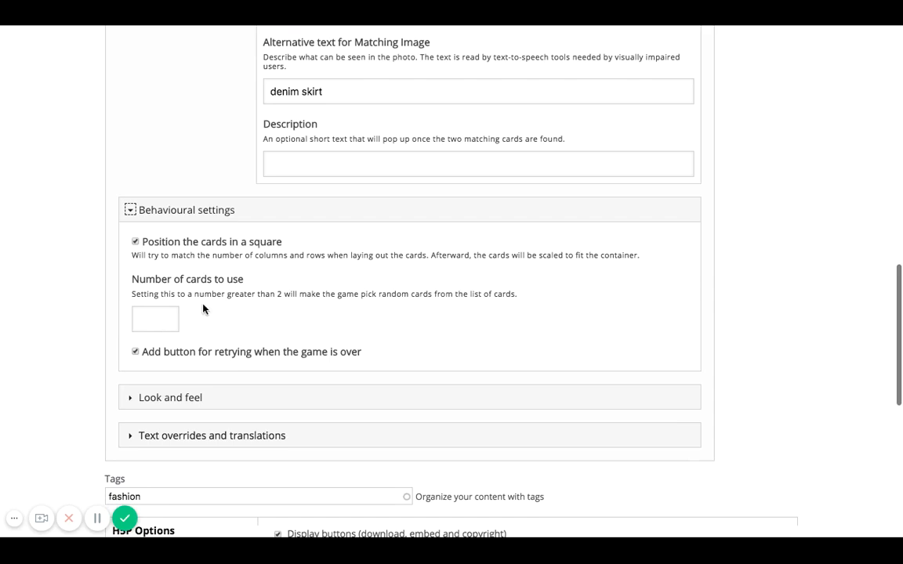
{"action": "scroll", "coordinate": [373, 349], "scroll_direction": "up", "scroll_amount": 6}
{"action": "scroll", "coordinate": [373, 349], "scroll_direction": "up", "scroll_amount": 2}
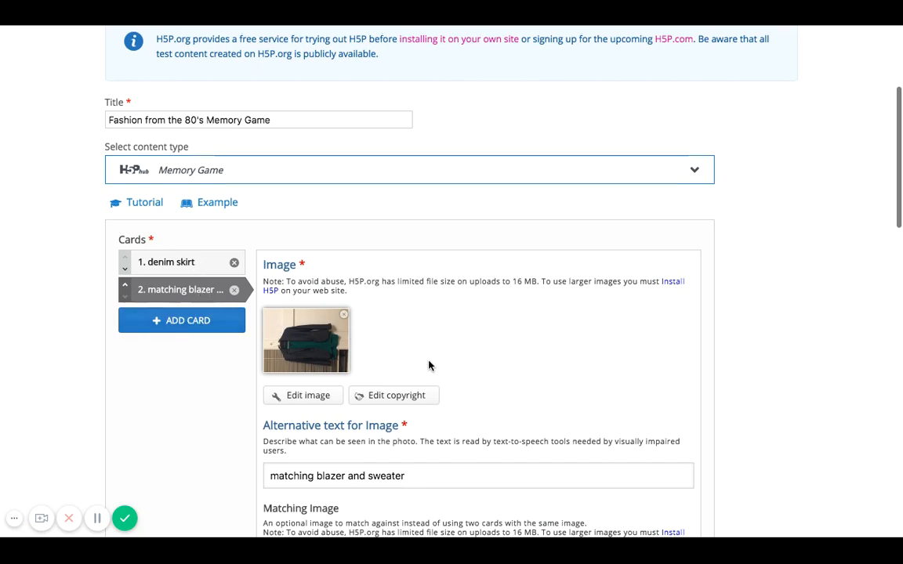
{"action": "scroll", "coordinate": [429, 365], "scroll_direction": "down", "scroll_amount": 2}
{"action": "scroll", "coordinate": [429, 365], "scroll_direction": "down", "scroll_amount": 15}
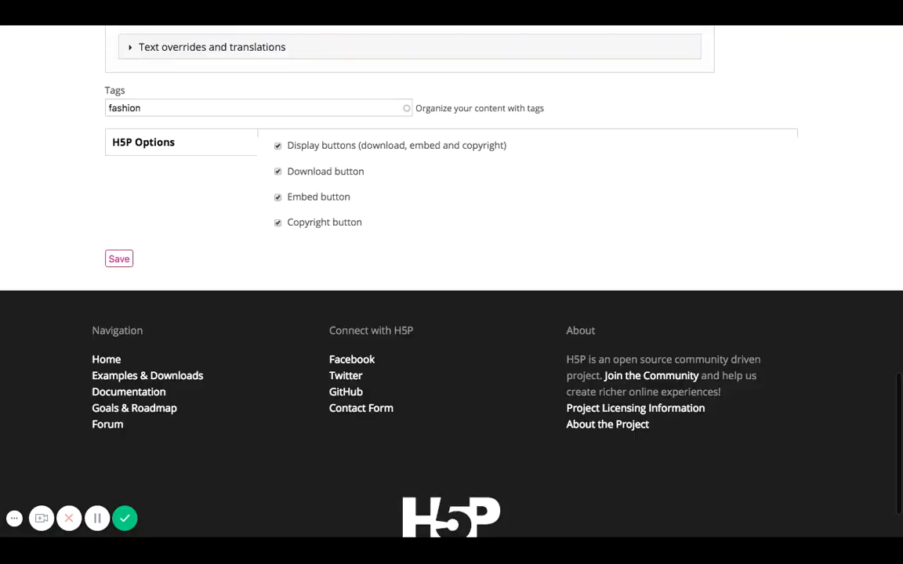
{"action": "scroll", "coordinate": [452, 313], "scroll_direction": "up", "scroll_amount": 2}
{"action": "scroll", "coordinate": [452, 313], "scroll_direction": "up", "scroll_amount": 2}
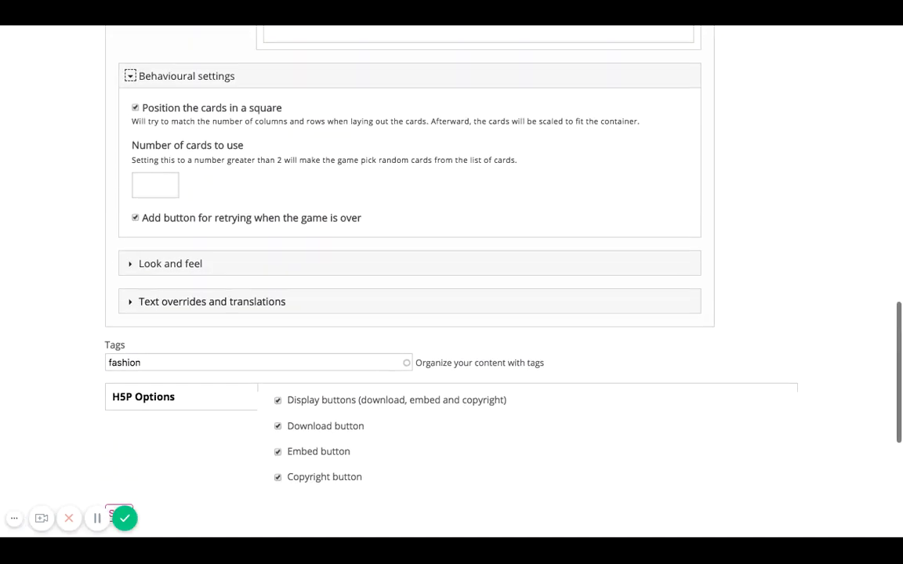
{"action": "scroll", "coordinate": [451, 313], "scroll_direction": "up", "scroll_amount": 1}
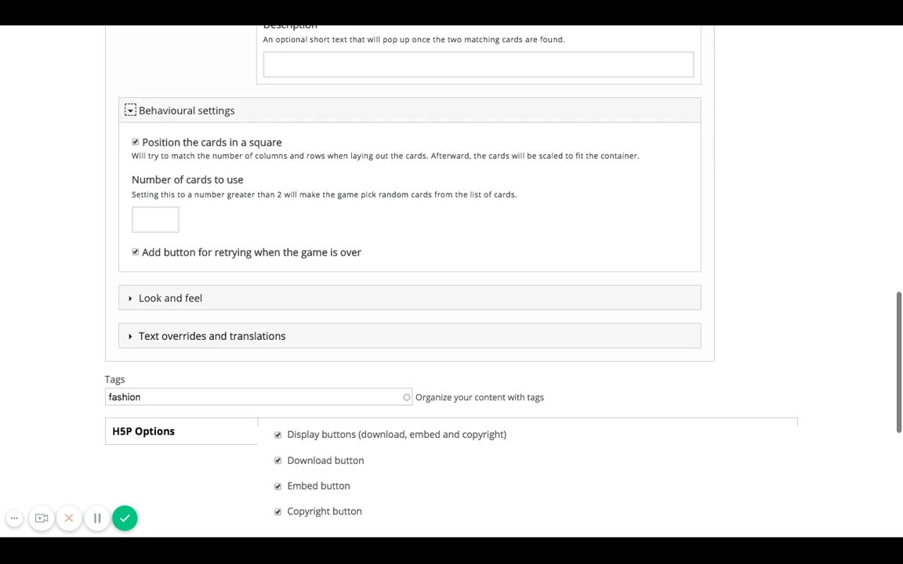
{"action": "scroll", "coordinate": [362, 190], "scroll_direction": "up", "scroll_amount": 3}
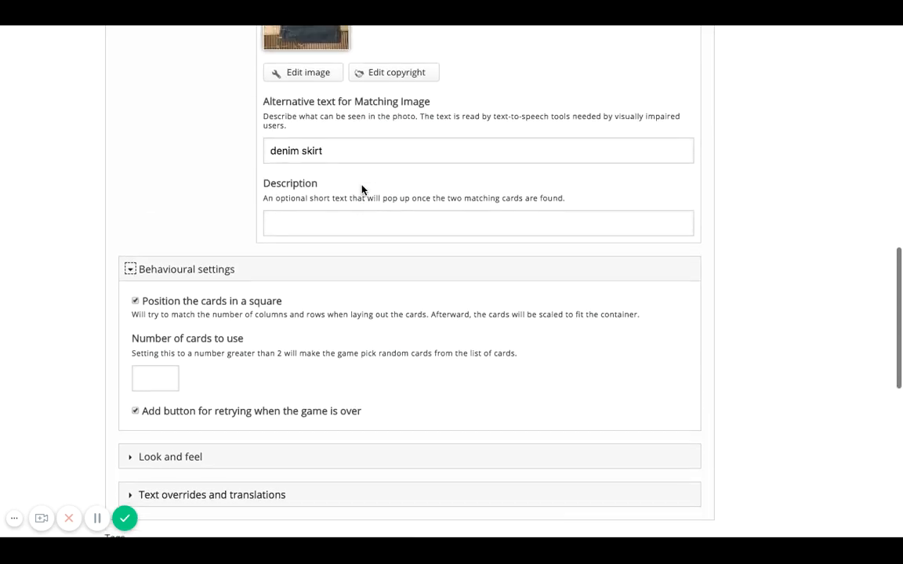
{"action": "scroll", "coordinate": [363, 190], "scroll_direction": "down", "scroll_amount": 1}
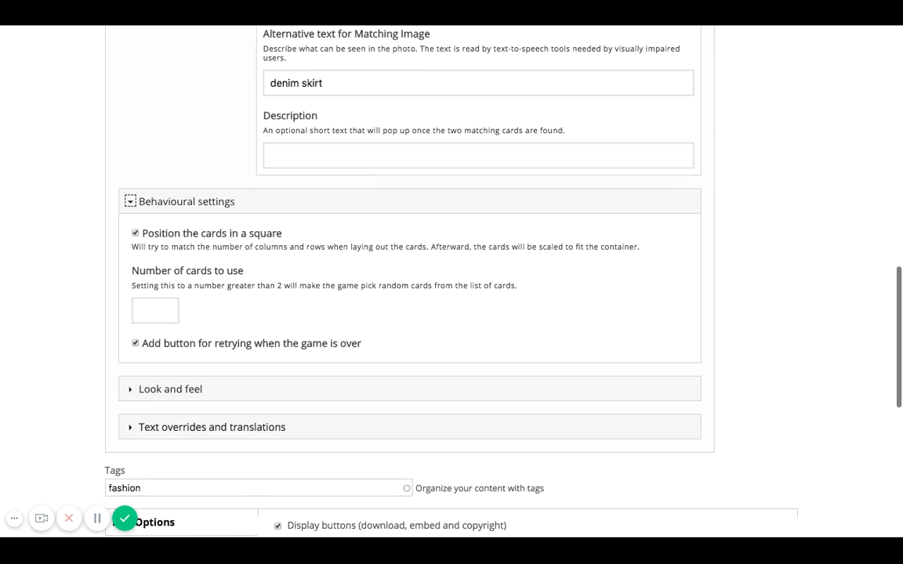
{"action": "scroll", "coordinate": [410, 282], "scroll_direction": "down", "scroll_amount": 2}
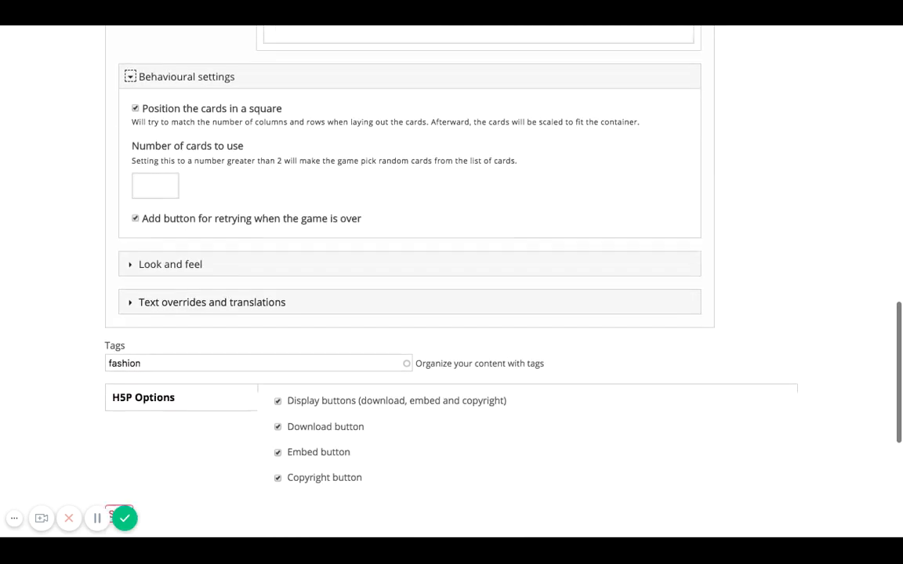
Set the game's theme color to a light greyish pink in the look and feel settings.
{"action": "left_click", "coordinate": [207, 261]}
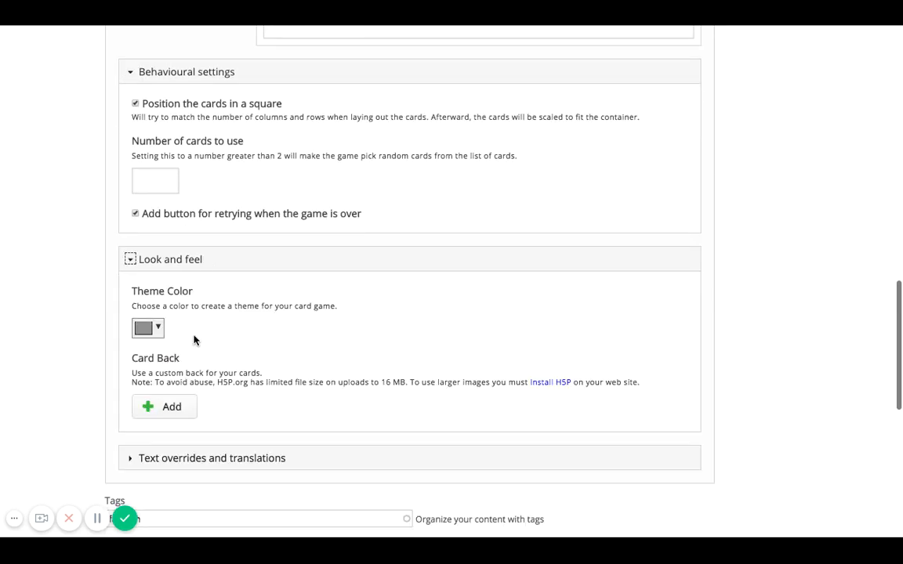
{"action": "scroll", "coordinate": [195, 339], "scroll_direction": "down", "scroll_amount": 2}
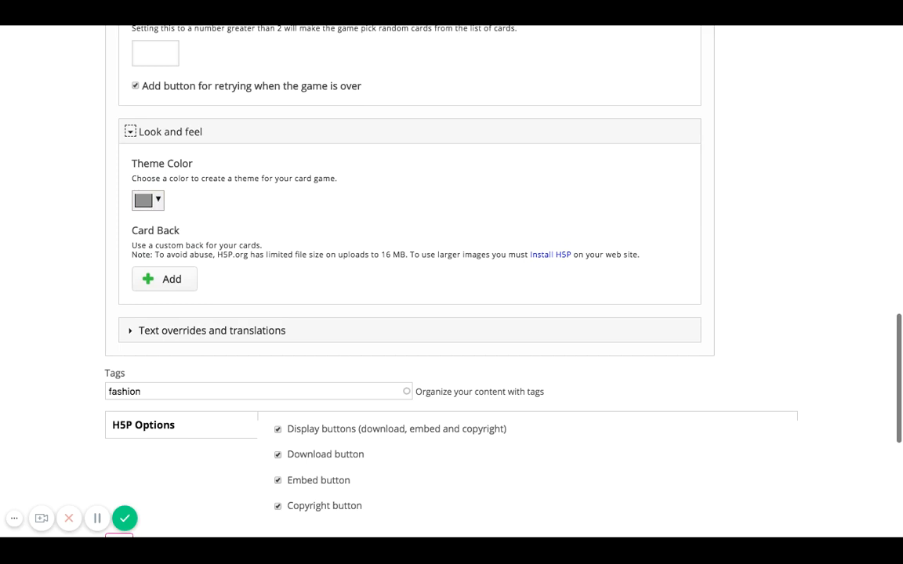
{"action": "left_click", "coordinate": [147, 200]}
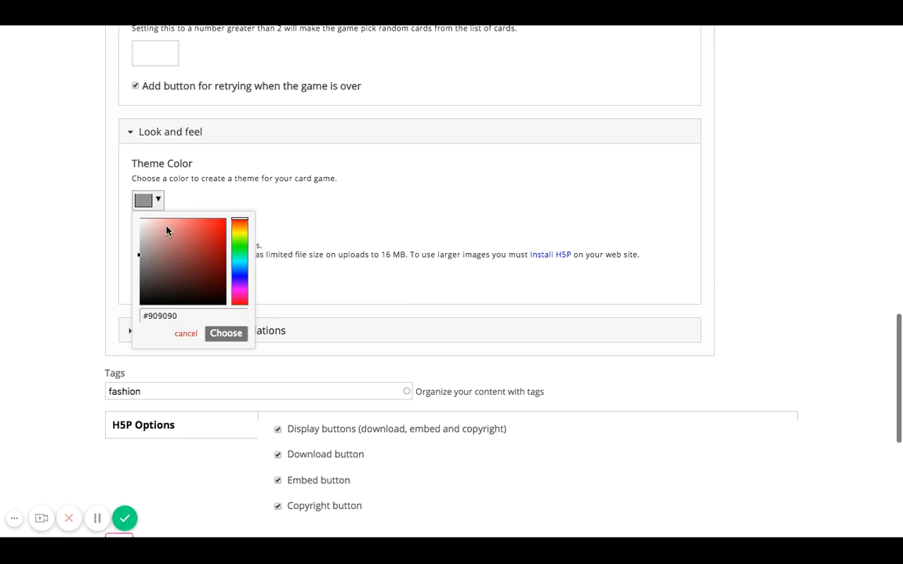
{"action": "left_click", "coordinate": [147, 240]}
{"action": "left_click", "coordinate": [362, 249]}
Upload the sunglasses photo as the custom card back for the memory game.
{"action": "scroll", "coordinate": [362, 248], "scroll_direction": "up", "scroll_amount": 1}
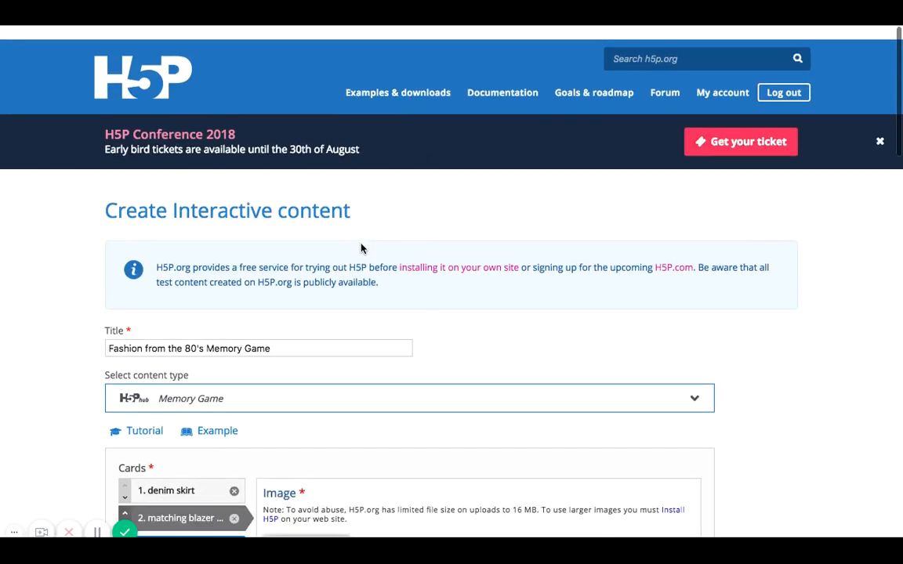
{"action": "scroll", "coordinate": [363, 248], "scroll_direction": "down", "scroll_amount": 5}
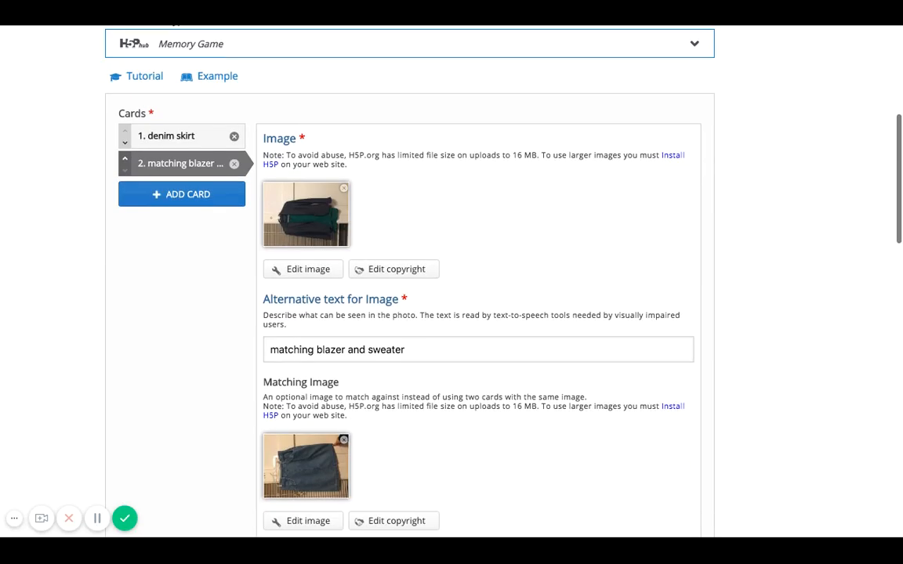
{"action": "scroll", "coordinate": [363, 248], "scroll_direction": "down", "scroll_amount": 5}
{"action": "scroll", "coordinate": [406, 257], "scroll_direction": "down", "scroll_amount": 6}
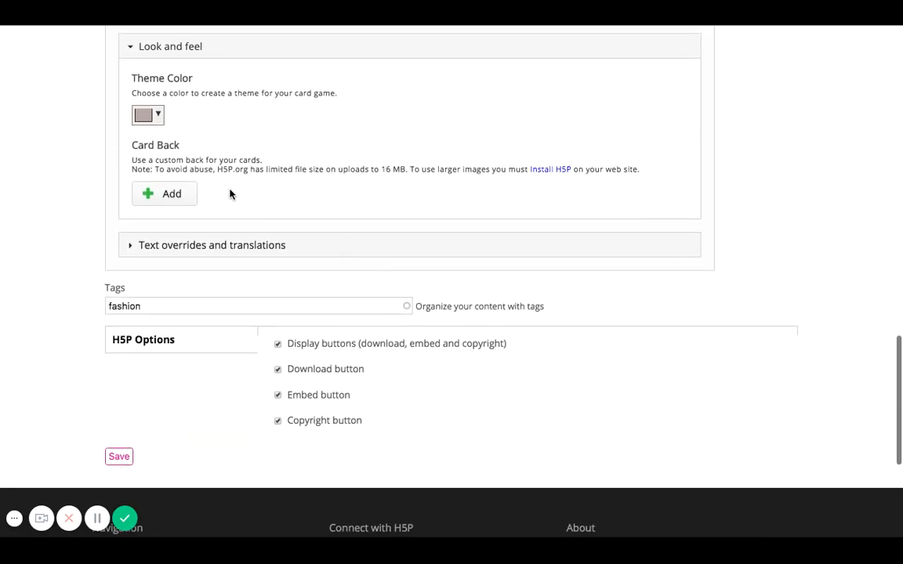
{"action": "left_click", "coordinate": [166, 201]}
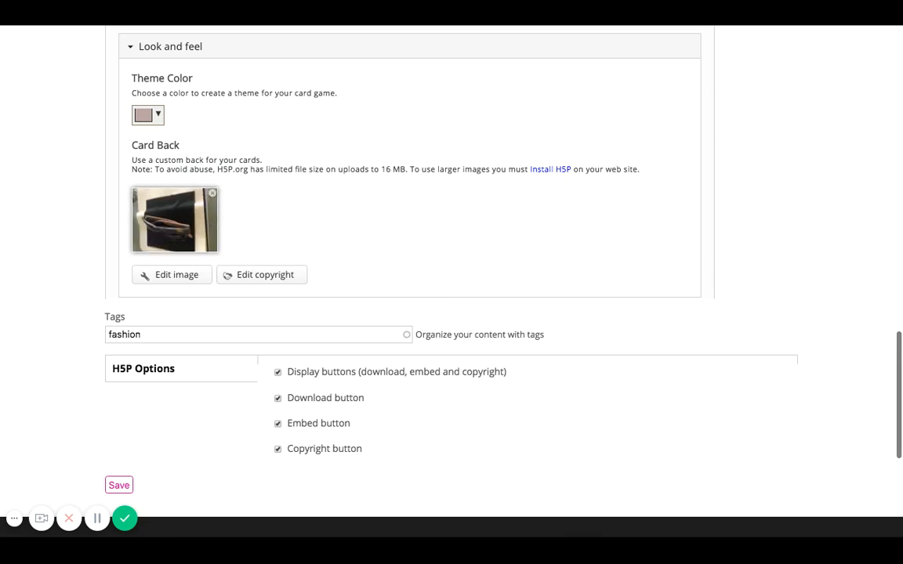
Save the memory game with all H5P display, download, embed and copyright button options kept enabled.
{"action": "scroll", "coordinate": [452, 259], "scroll_direction": "up", "scroll_amount": 1}
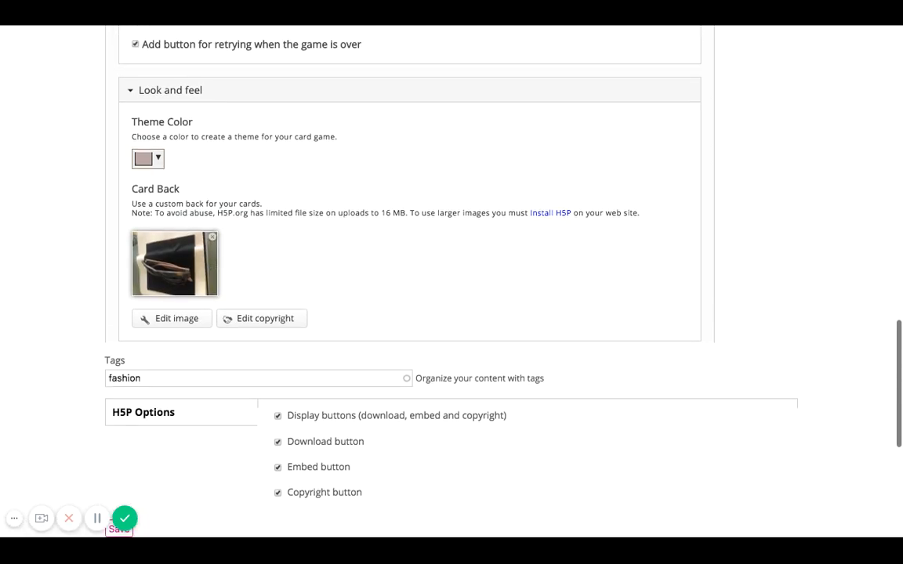
{"action": "scroll", "coordinate": [452, 259], "scroll_direction": "down", "scroll_amount": 2}
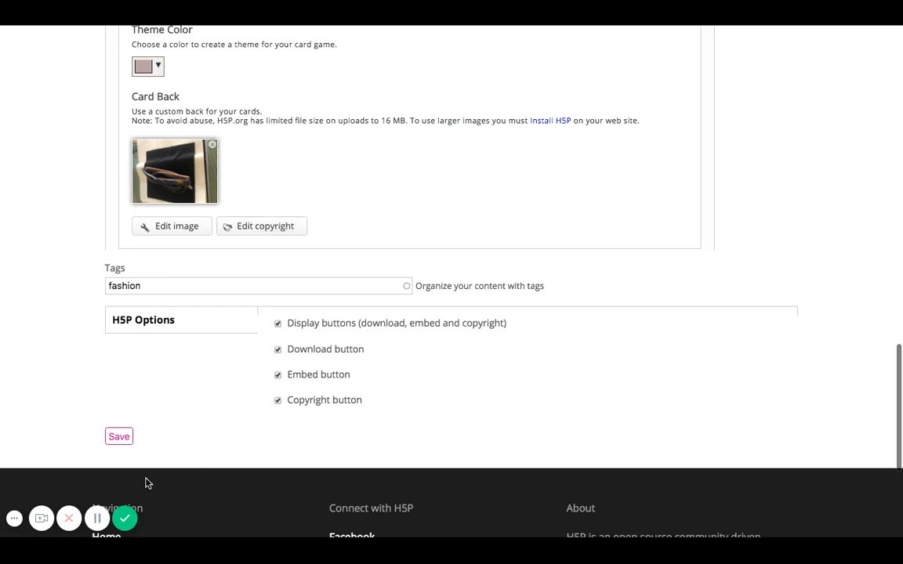
{"action": "left_click", "coordinate": [119, 437]}
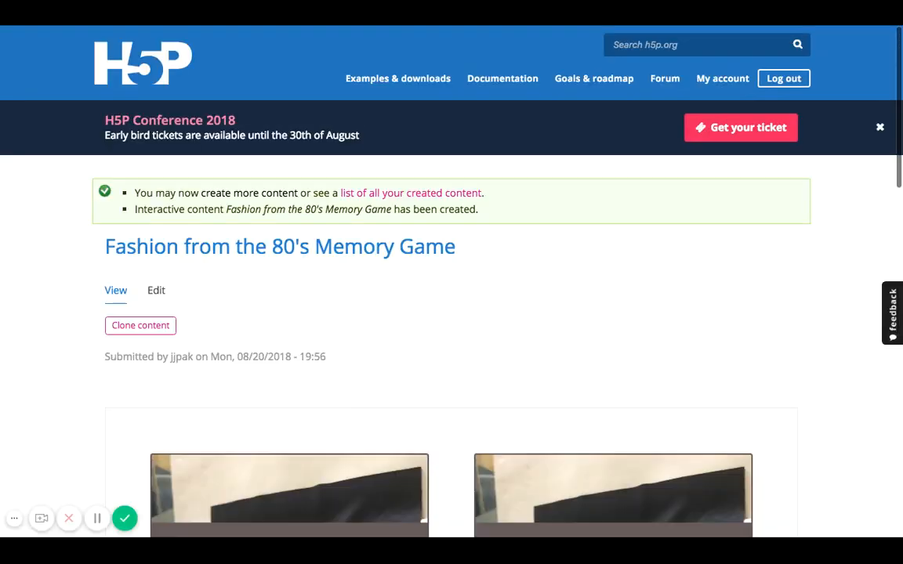
Examine the published memory game page, including the card backs, time and turn counters, download and embed options, and tag.
{"action": "scroll", "coordinate": [451, 427], "scroll_direction": "down", "scroll_amount": 2}
{"action": "scroll", "coordinate": [517, 446], "scroll_direction": "down", "scroll_amount": 3}
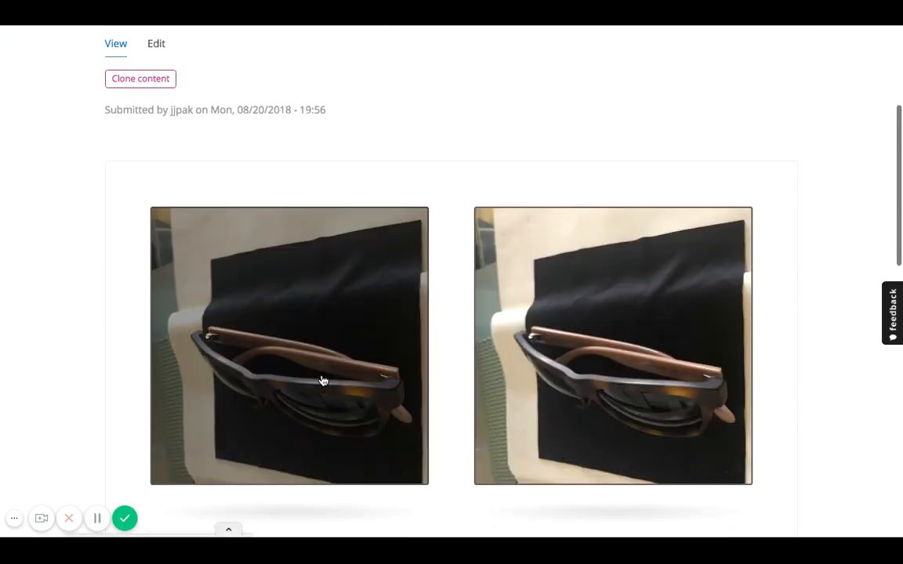
{"action": "scroll", "coordinate": [323, 380], "scroll_direction": "down", "scroll_amount": 3}
{"action": "scroll", "coordinate": [324, 377], "scroll_direction": "down", "scroll_amount": 3}
{"action": "scroll", "coordinate": [324, 377], "scroll_direction": "down", "scroll_amount": 6}
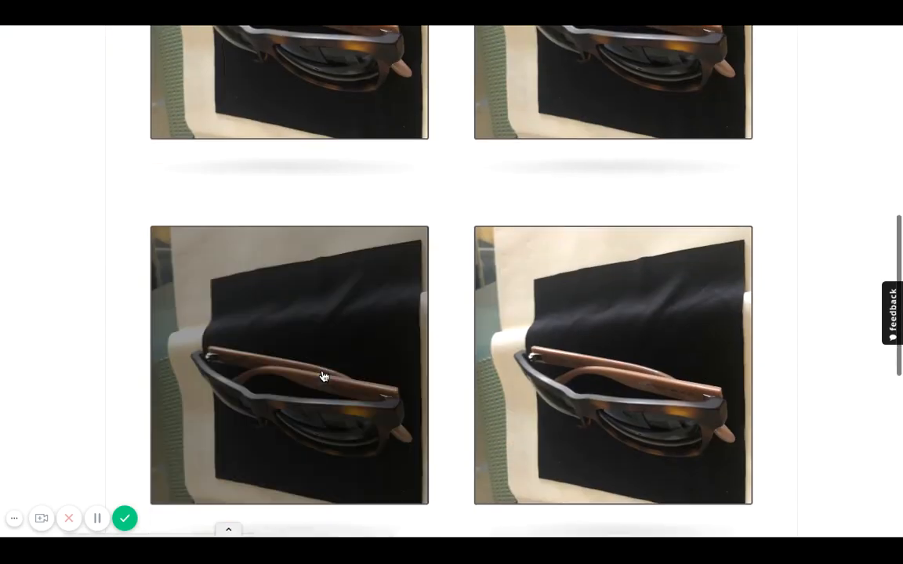
{"action": "scroll", "coordinate": [324, 377], "scroll_direction": "up", "scroll_amount": 3}
{"action": "scroll", "coordinate": [324, 377], "scroll_direction": "up", "scroll_amount": 3}
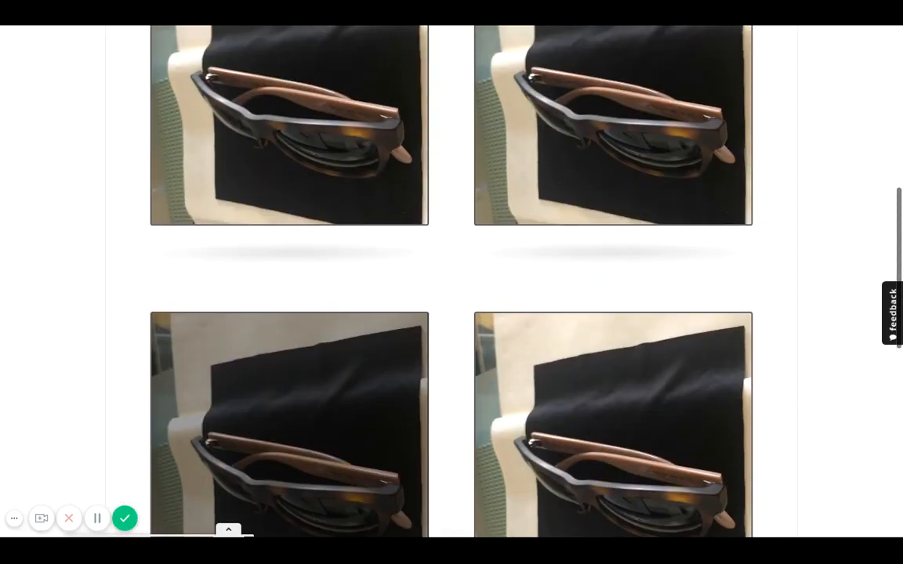
{"action": "scroll", "coordinate": [566, 427], "scroll_direction": "down", "scroll_amount": 3}
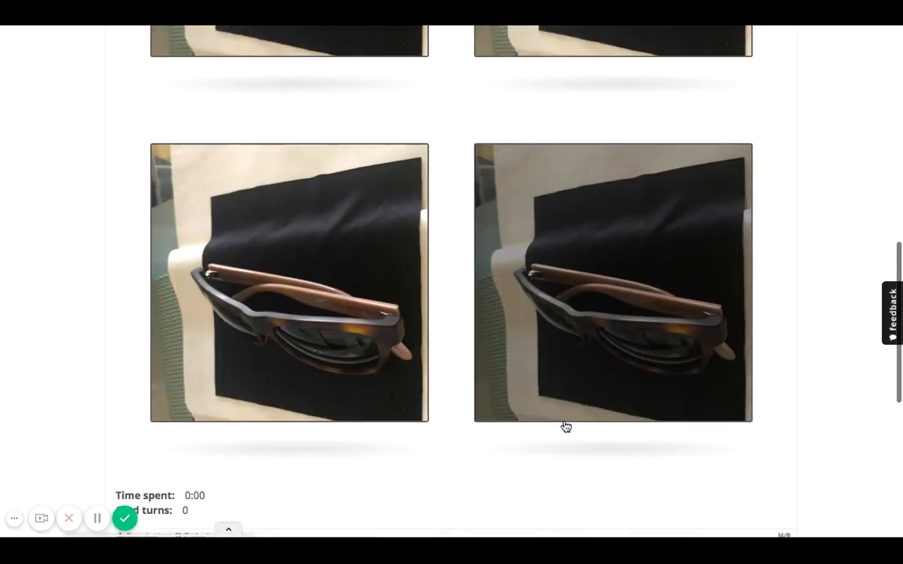
{"action": "scroll", "coordinate": [565, 337], "scroll_direction": "down", "scroll_amount": 2}
{"action": "scroll", "coordinate": [564, 336], "scroll_direction": "up", "scroll_amount": 10}
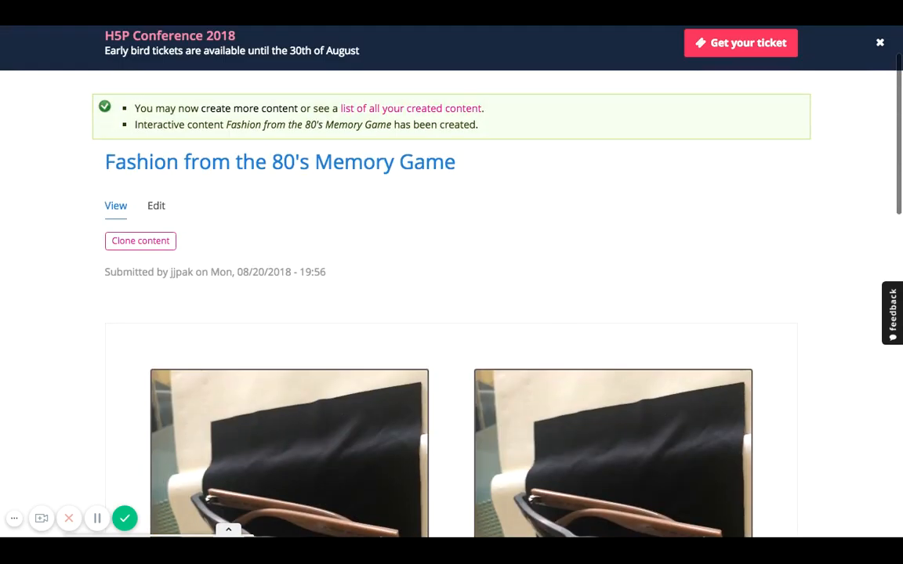
{"action": "scroll", "coordinate": [563, 308], "scroll_direction": "down", "scroll_amount": 10}
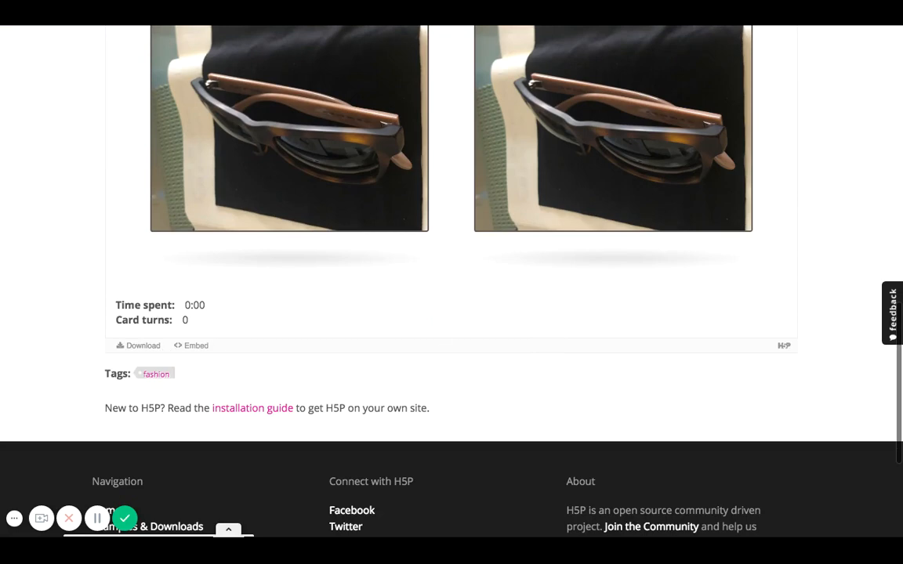
{"action": "scroll", "coordinate": [443, 344], "scroll_direction": "up", "scroll_amount": 10}
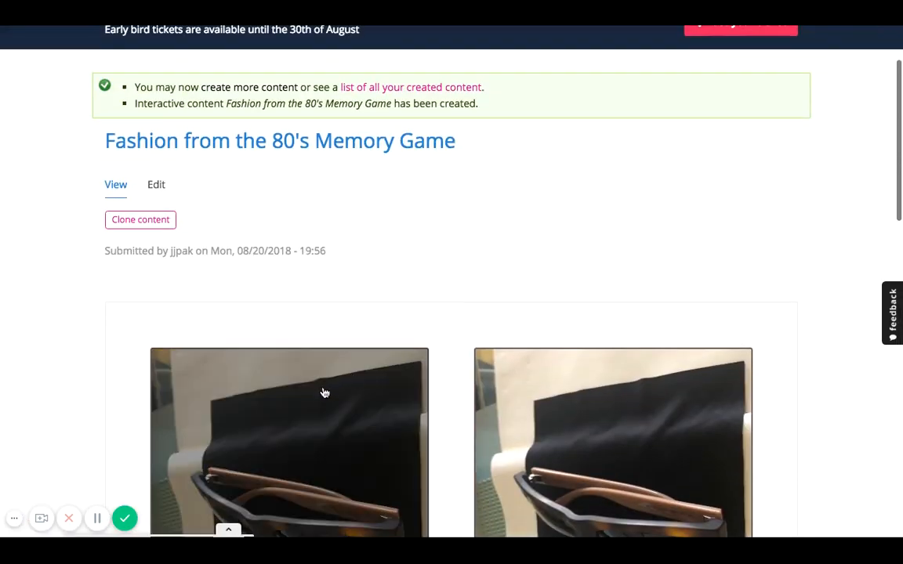
{"action": "scroll", "coordinate": [324, 393], "scroll_direction": "up", "scroll_amount": 2}
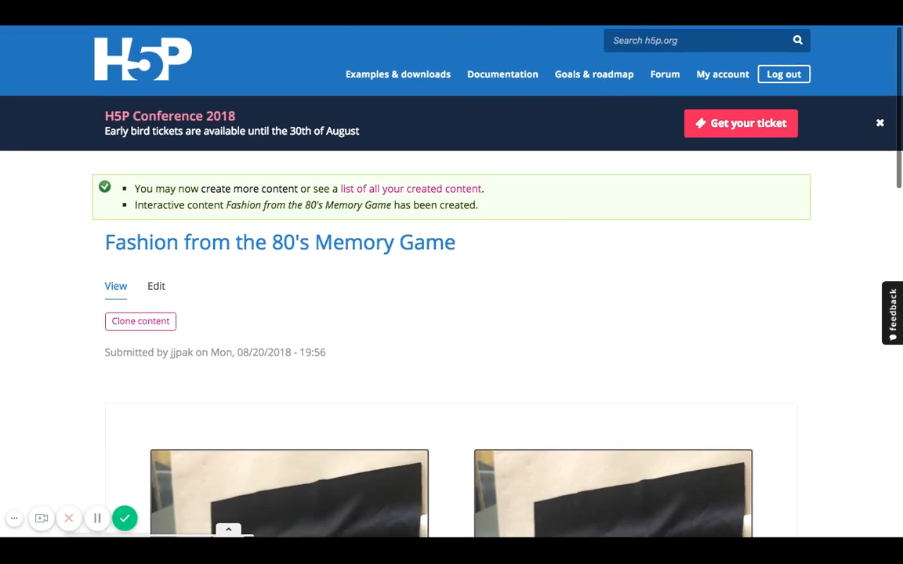
{"action": "scroll", "coordinate": [325, 393], "scroll_direction": "down", "scroll_amount": 5}
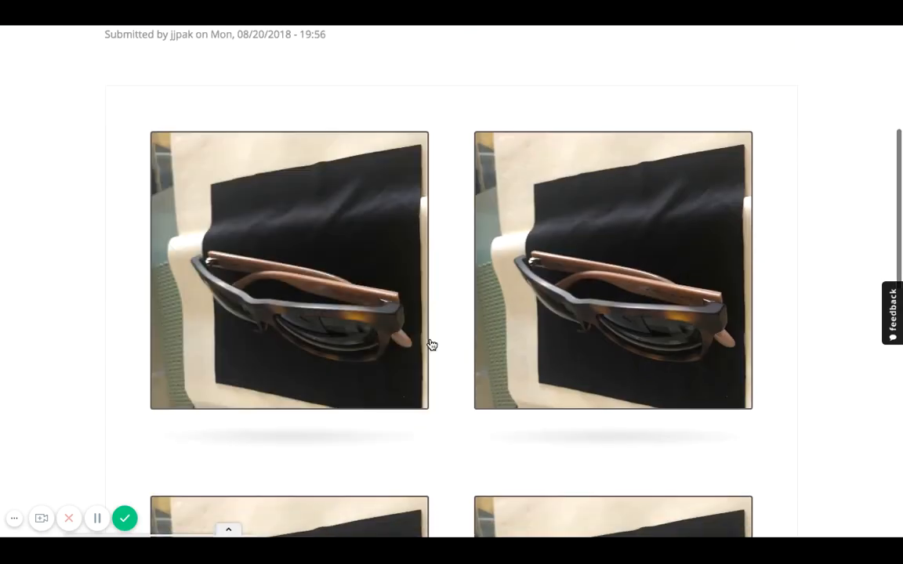
{"action": "scroll", "coordinate": [596, 322], "scroll_direction": "down", "scroll_amount": 5}
{"action": "scroll", "coordinate": [596, 322], "scroll_direction": "up", "scroll_amount": 10}
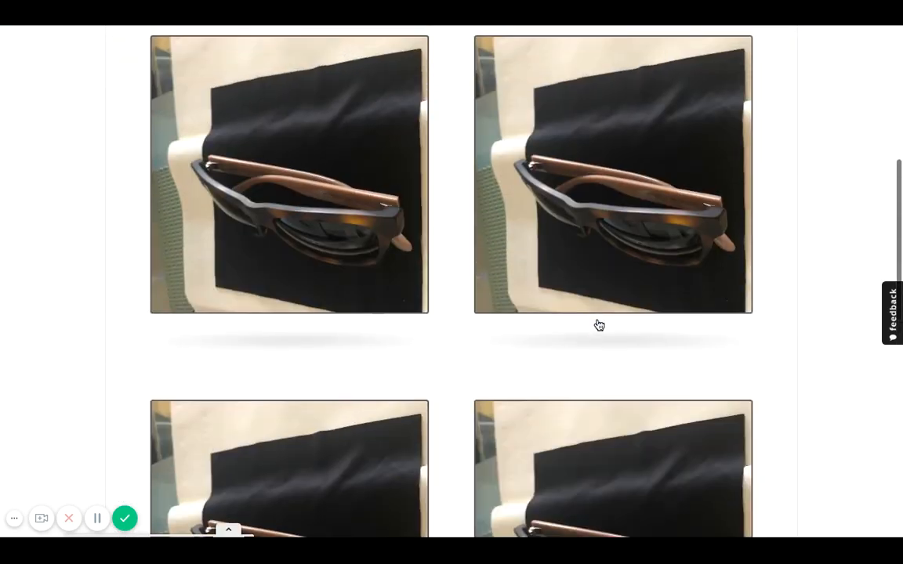